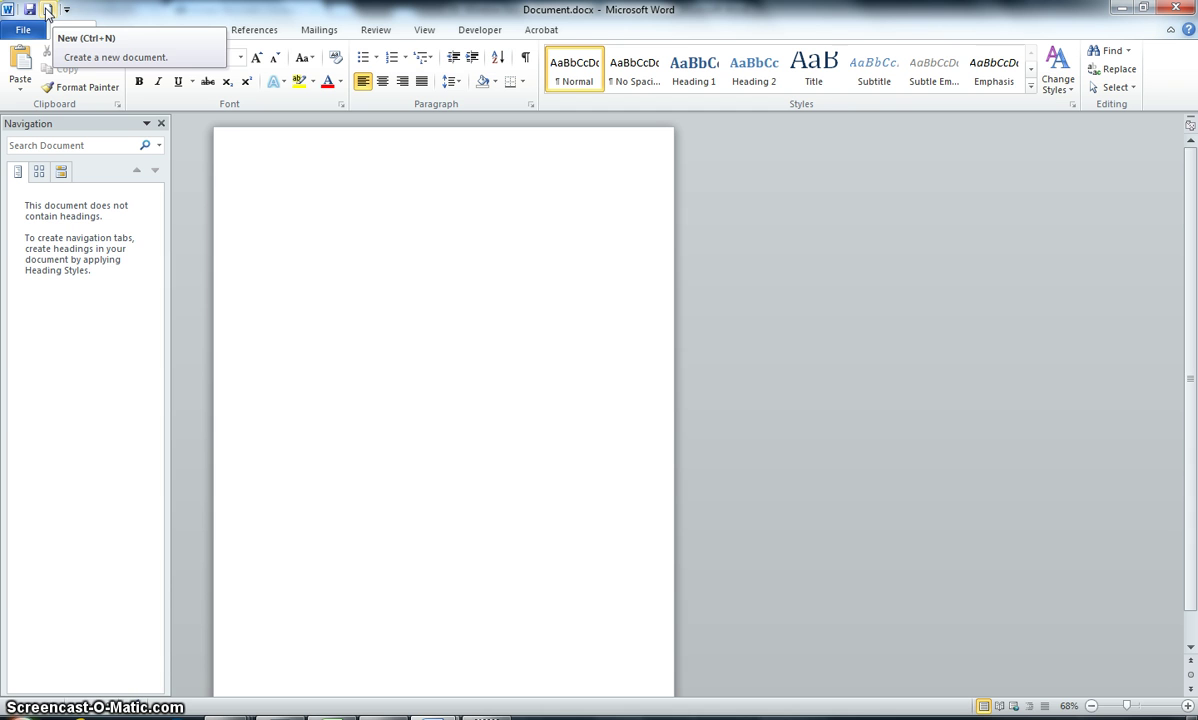
- Add the Undo and Redo commands to the Quick Access Toolbar
{"action": "left_click", "coordinate": [7, 12]}
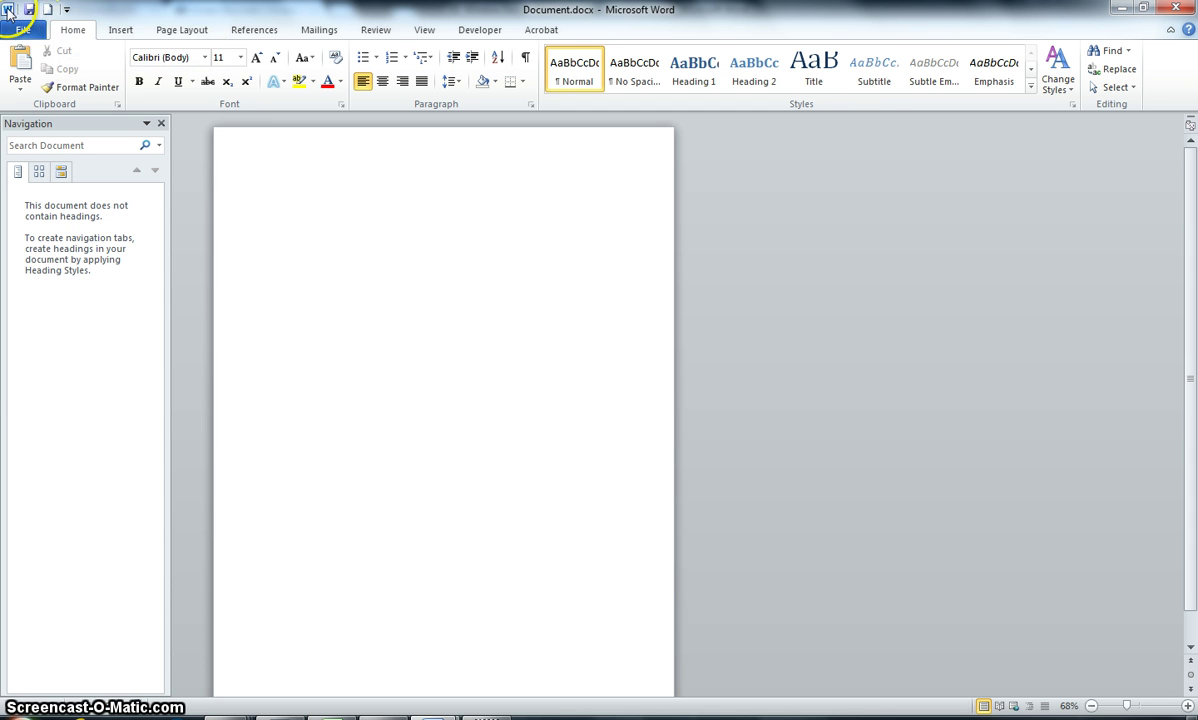
{"action": "left_click", "coordinate": [66, 10]}
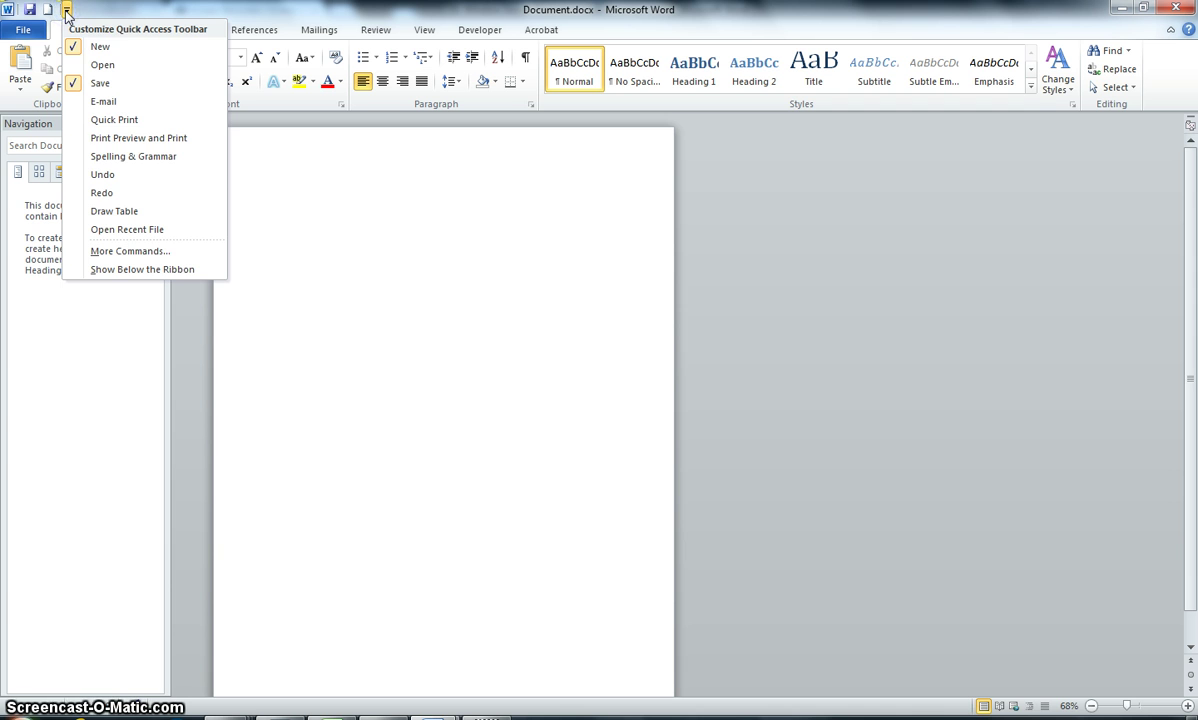
{"action": "left_click", "coordinate": [124, 176]}
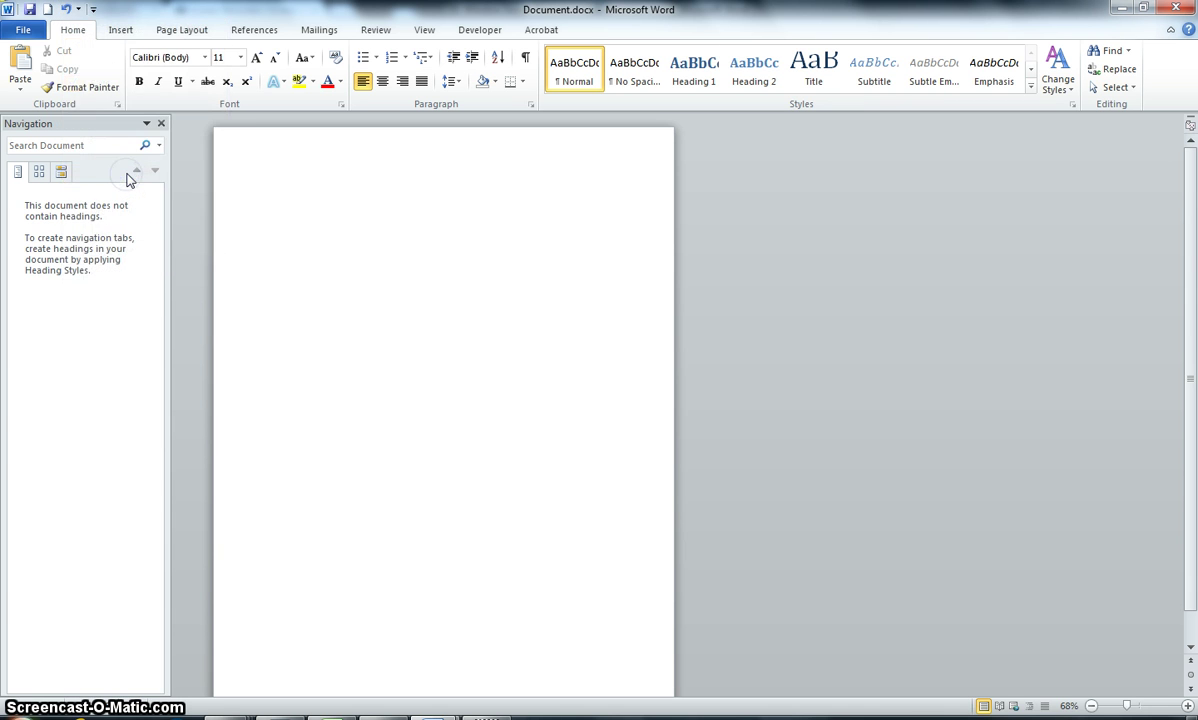
{"action": "left_click", "coordinate": [93, 9]}
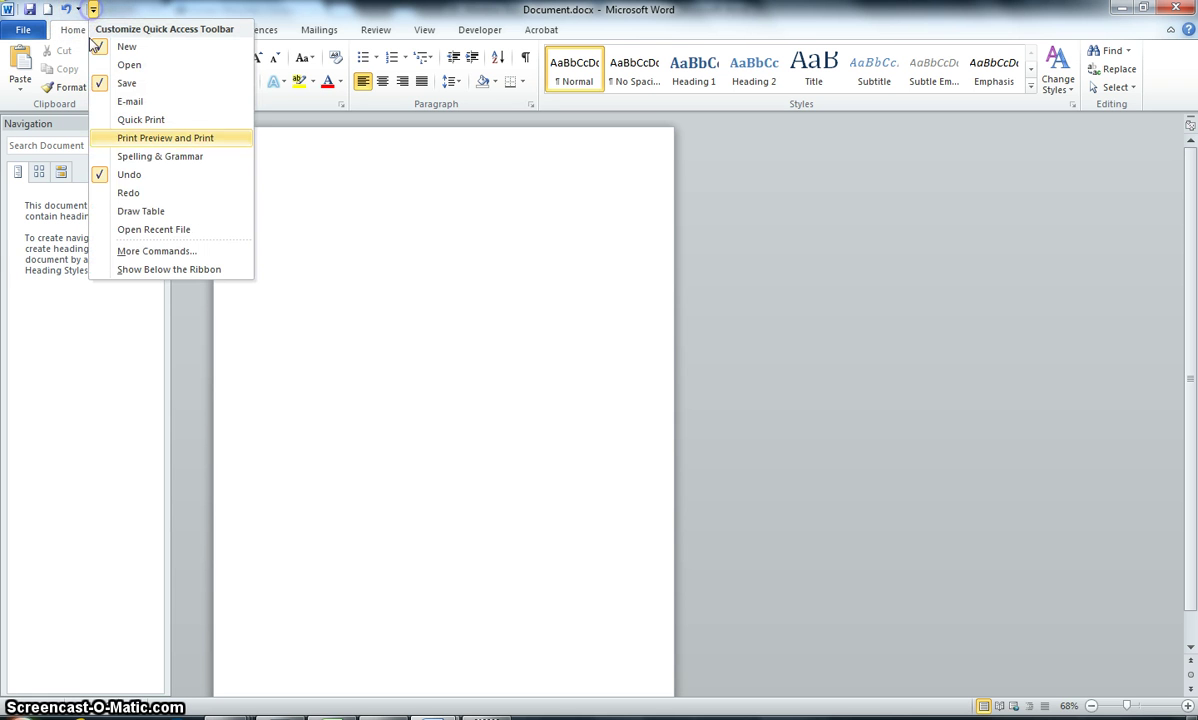
{"action": "left_click", "coordinate": [135, 198]}
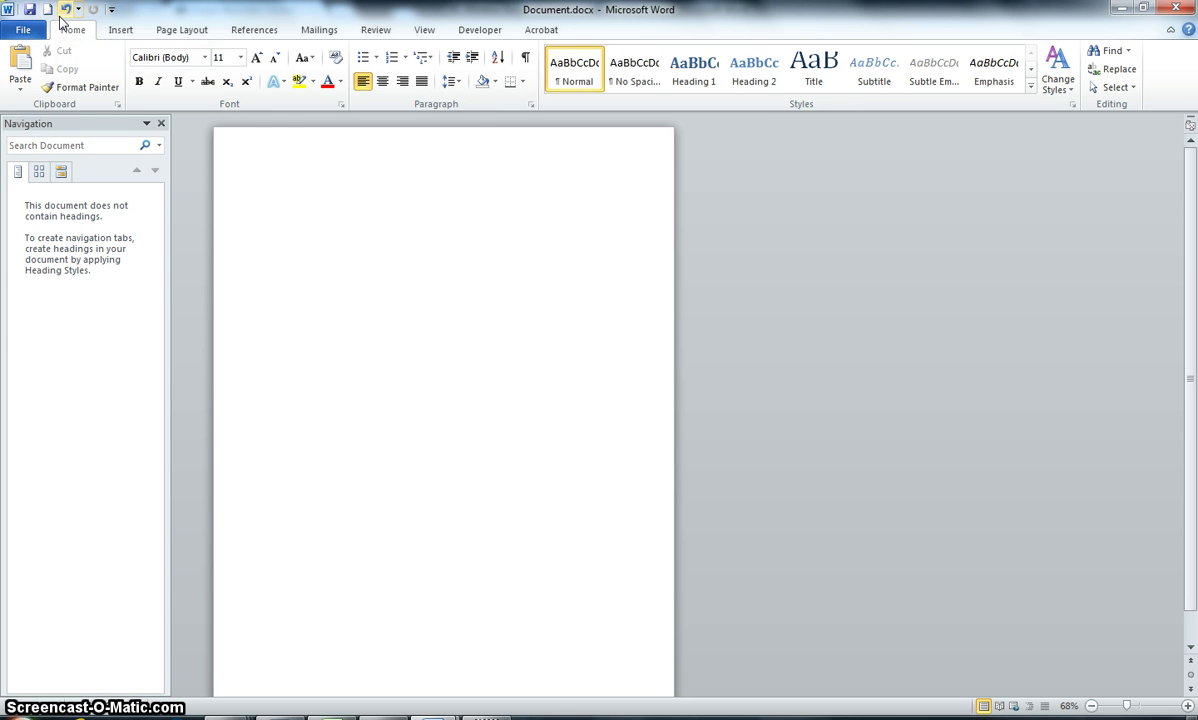
- Look over the document's file information page, then its object insertion and page layout commands
{"action": "left_click", "coordinate": [24, 31]}
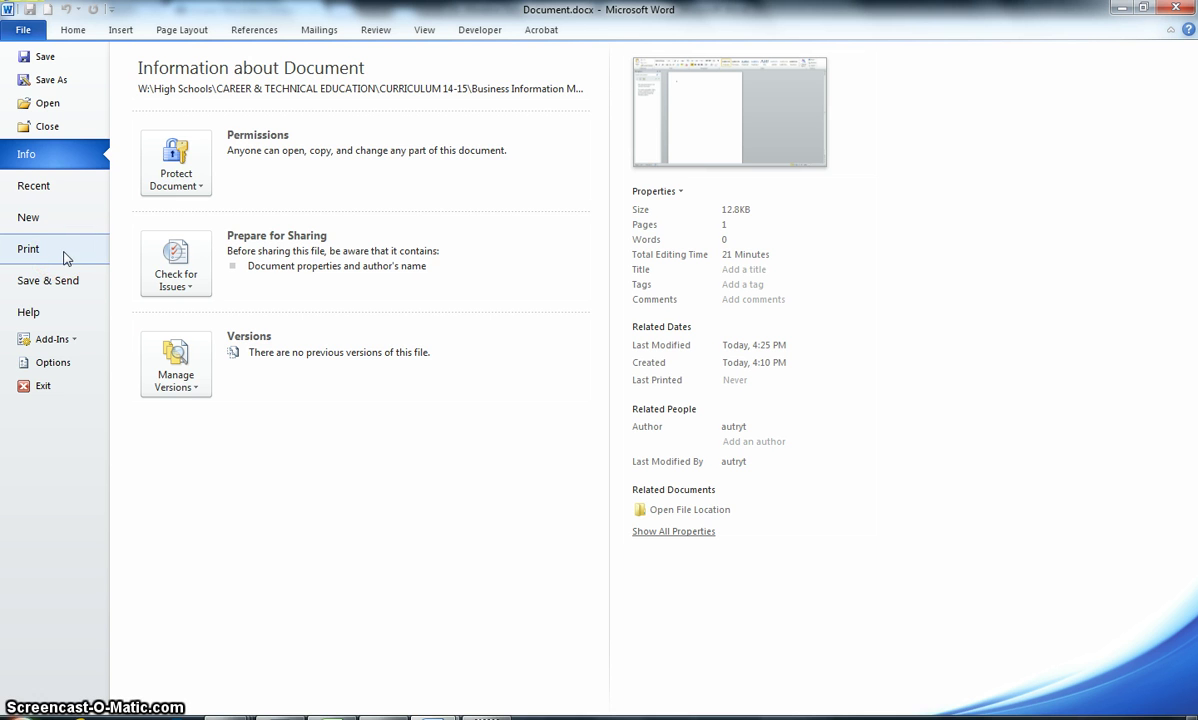
{"action": "left_click", "coordinate": [72, 30]}
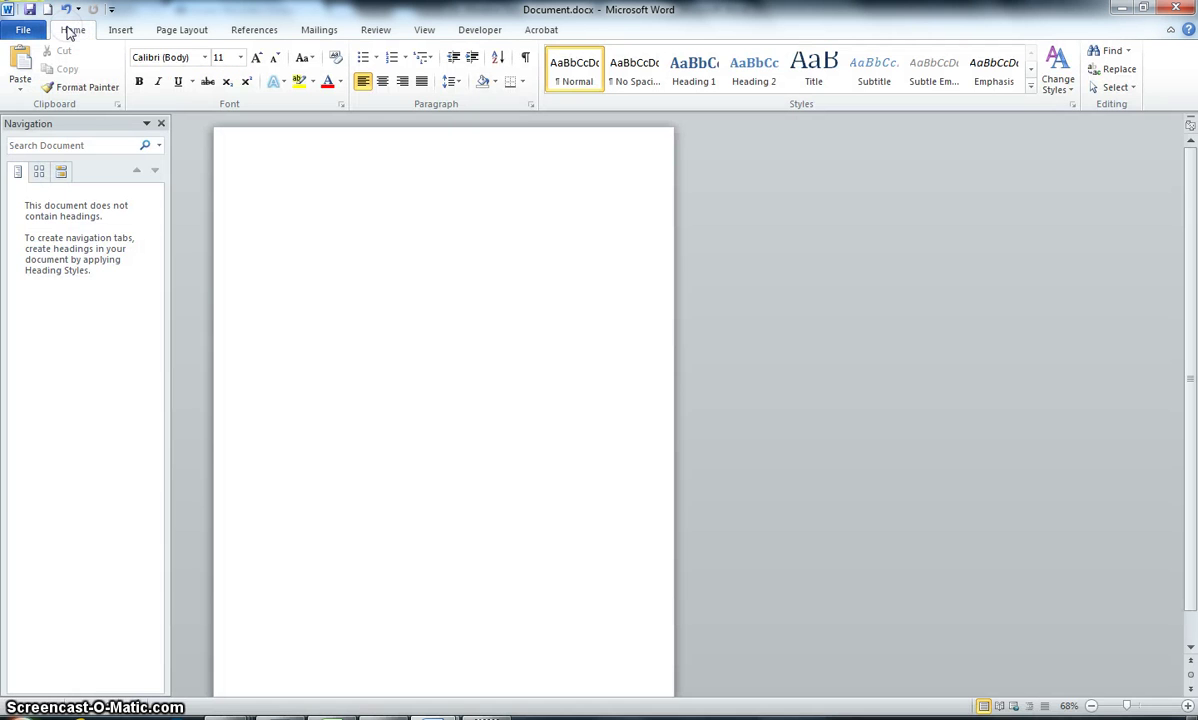
{"action": "left_click", "coordinate": [120, 30]}
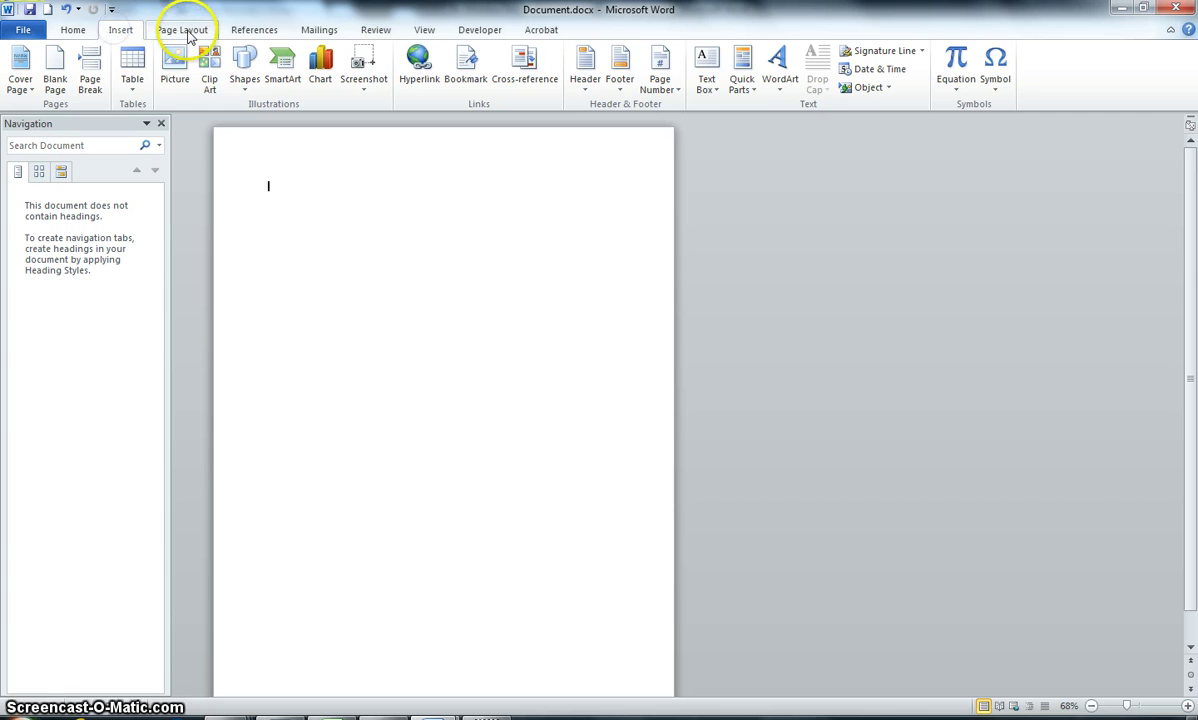
{"action": "left_click", "coordinate": [185, 30]}
{"action": "left_click", "coordinate": [120, 31]}
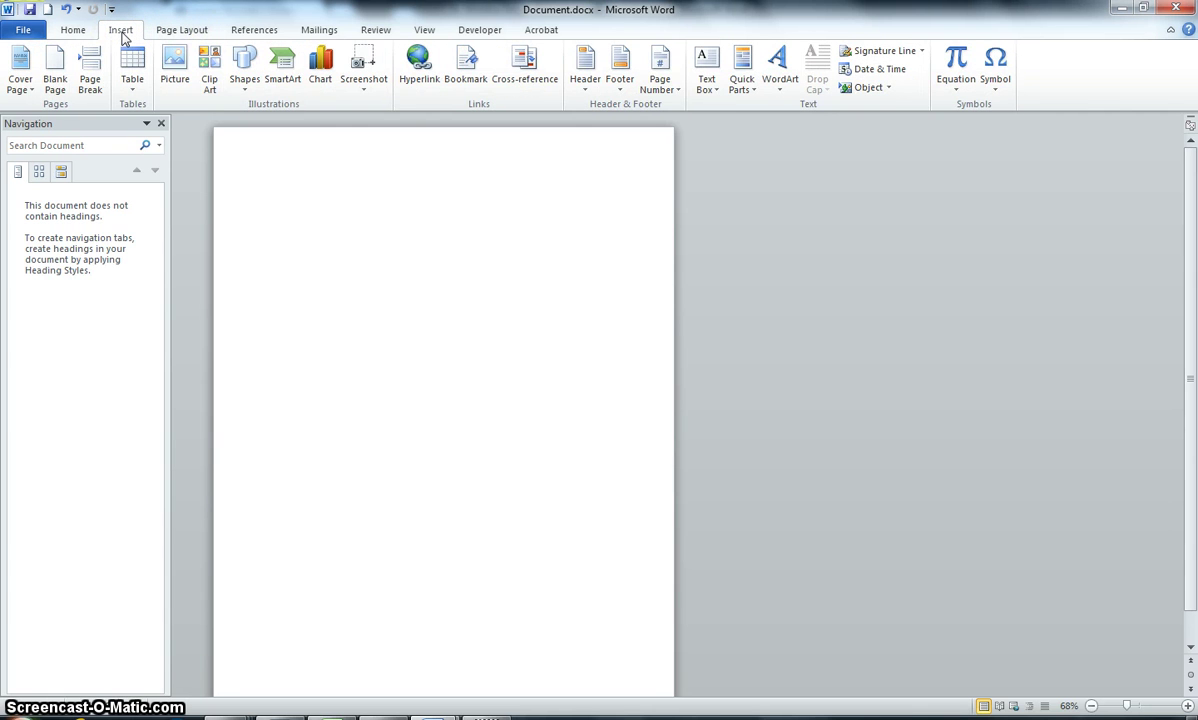
{"action": "left_click", "coordinate": [121, 32]}
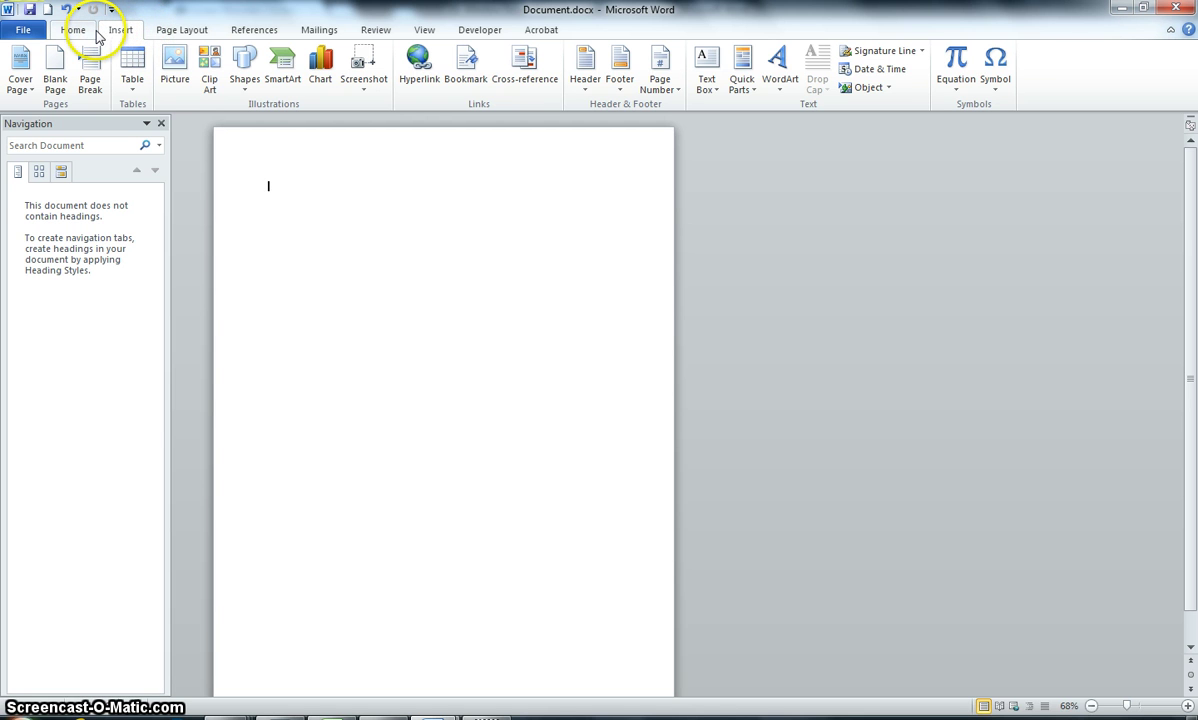
{"action": "left_click", "coordinate": [183, 36]}
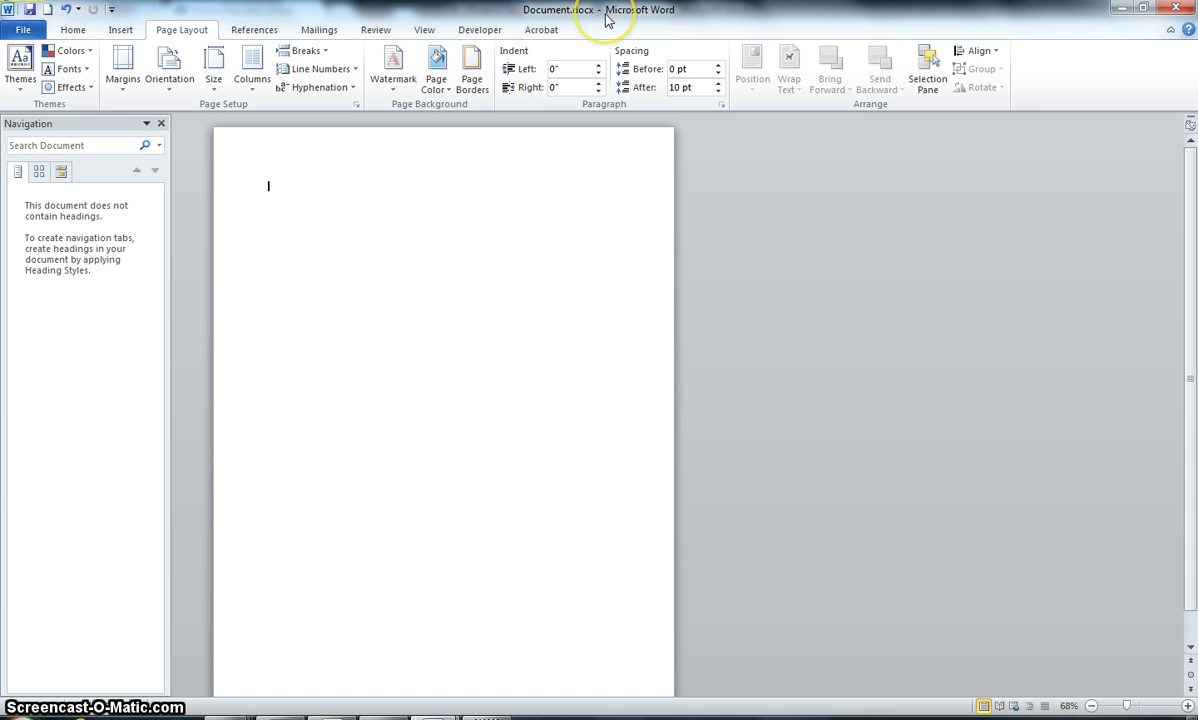
- Save the document under the file name Homework as a Word Document (*.docx) in the current folder
{"action": "left_click", "coordinate": [20, 30]}
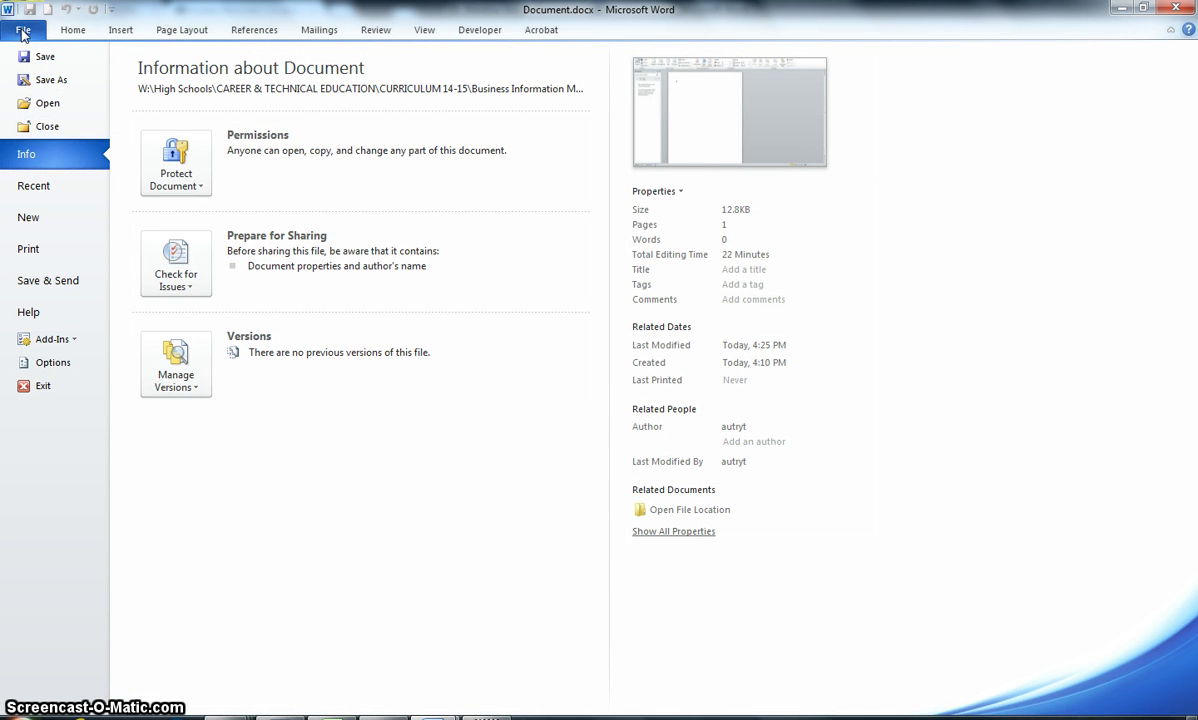
{"action": "left_click", "coordinate": [50, 78]}
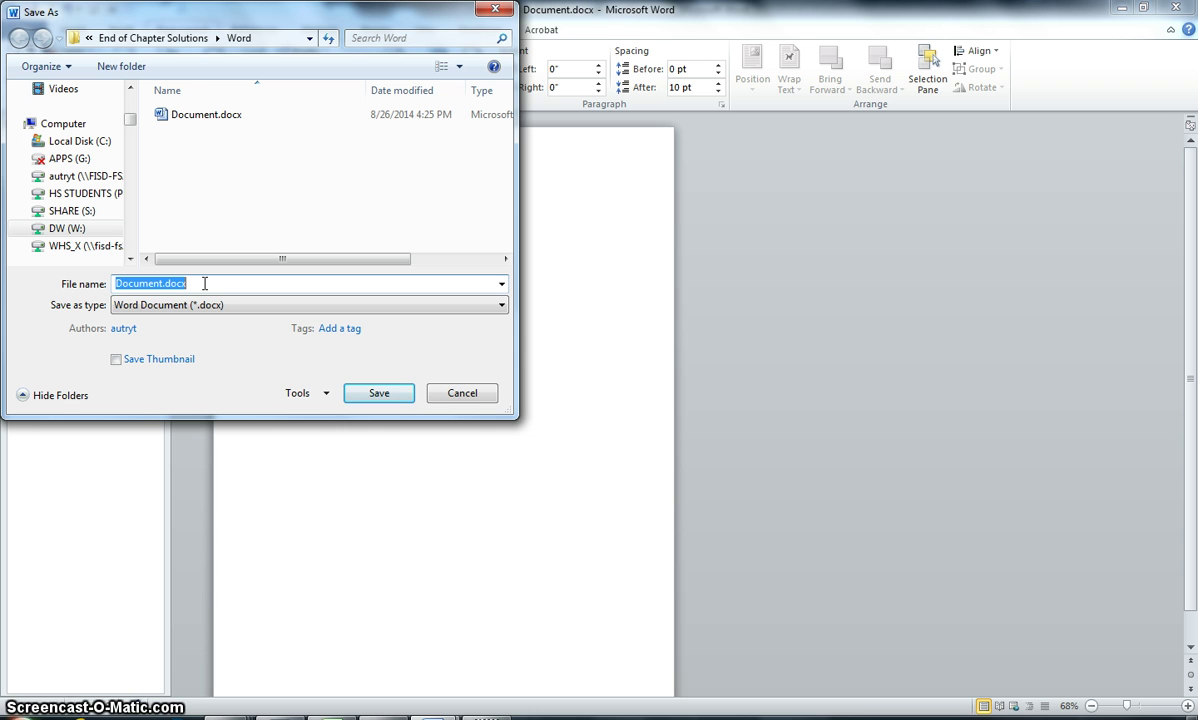
{"action": "type", "text": "Homework"}
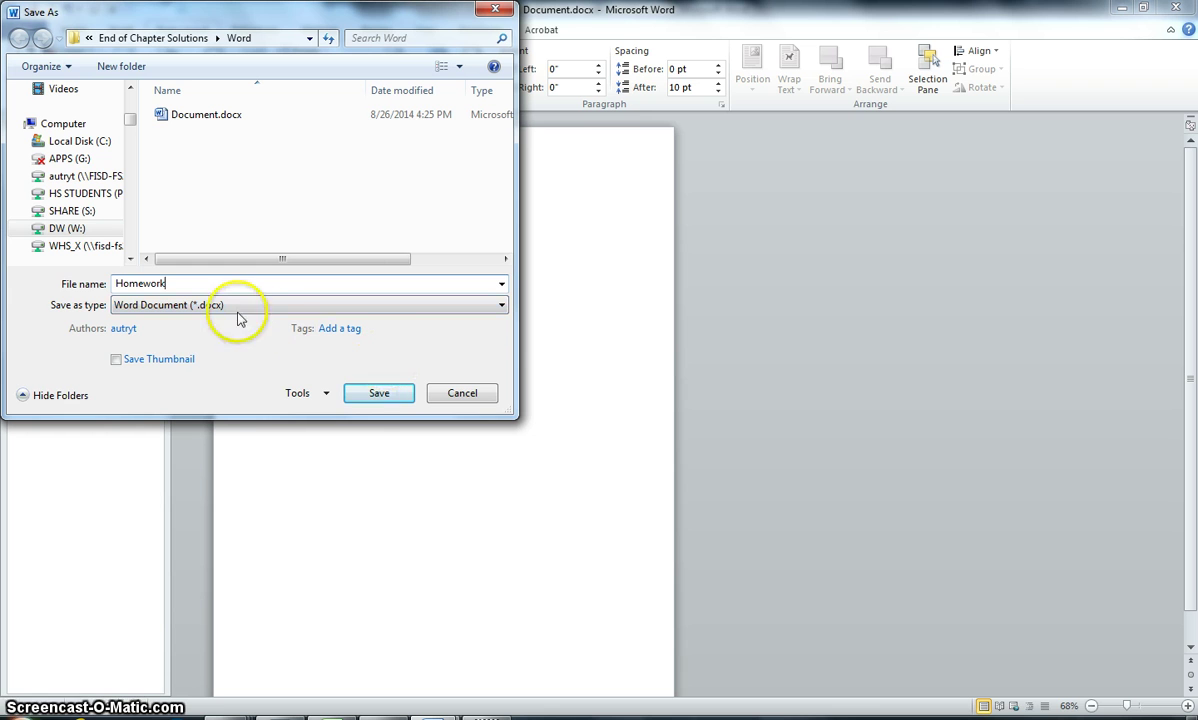
{"action": "left_click", "coordinate": [382, 394]}
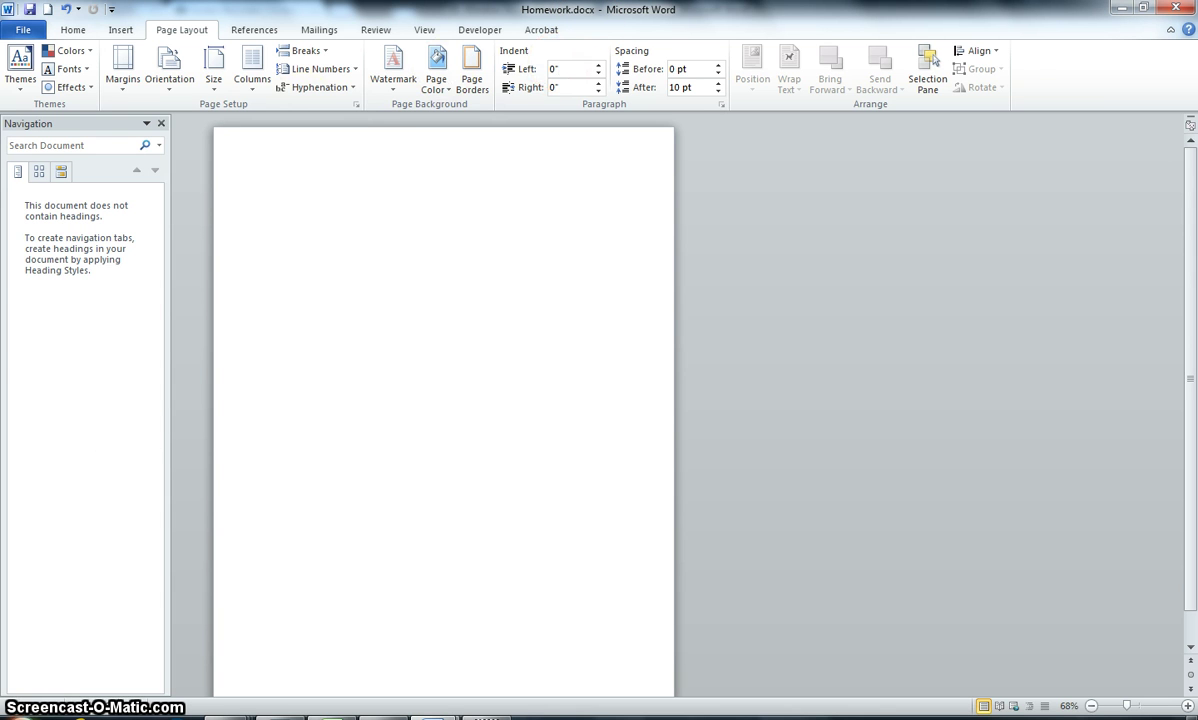
- Paste the copied wolverine logo into the blank document and display its picture formatting tools
{"action": "key", "text": "ctrl+v"}
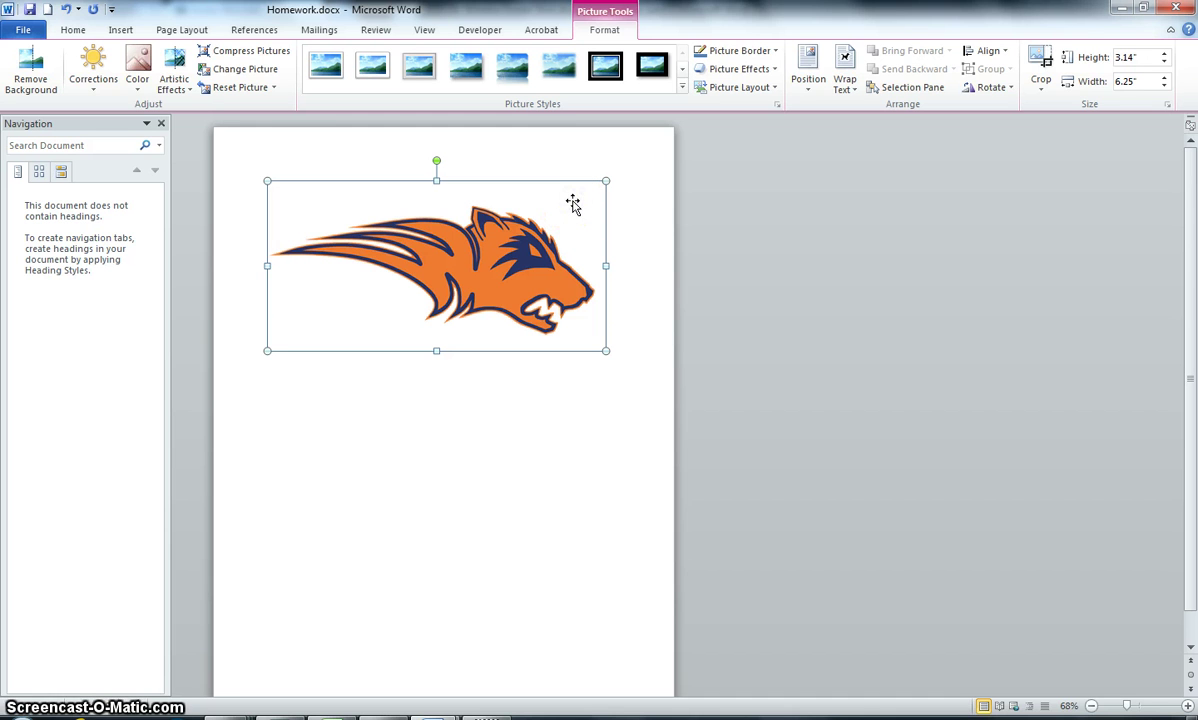
{"action": "left_click", "coordinate": [606, 25]}
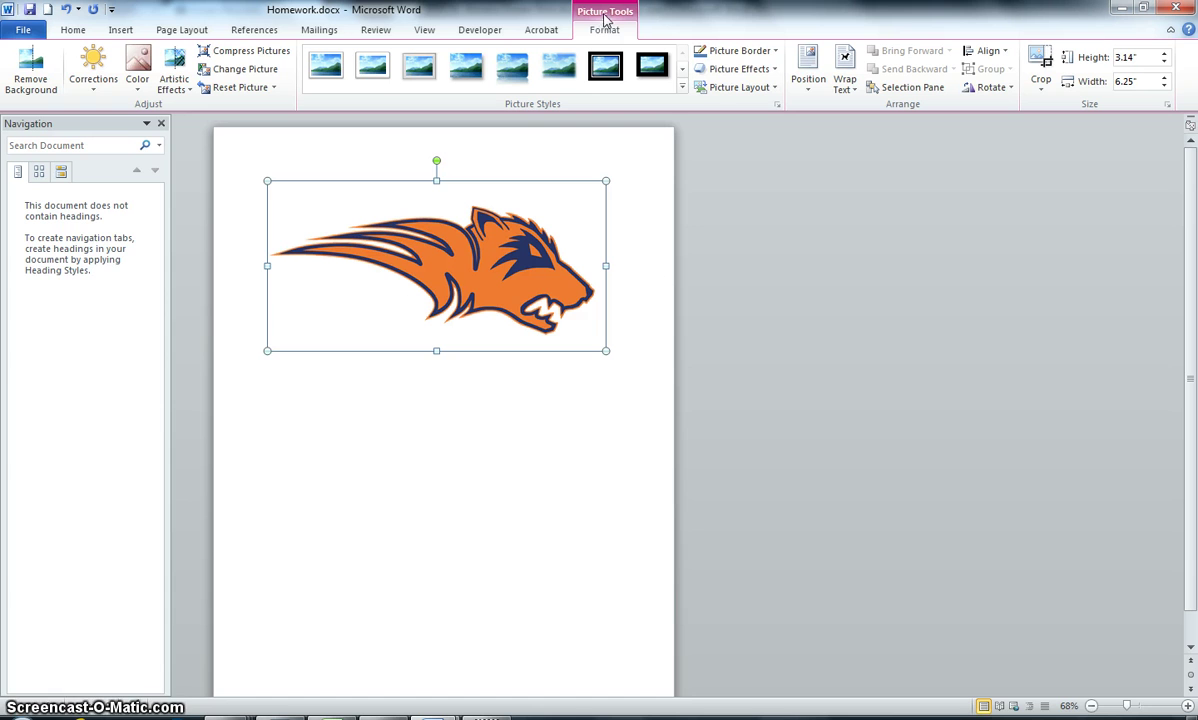
{"action": "left_click", "coordinate": [604, 13]}
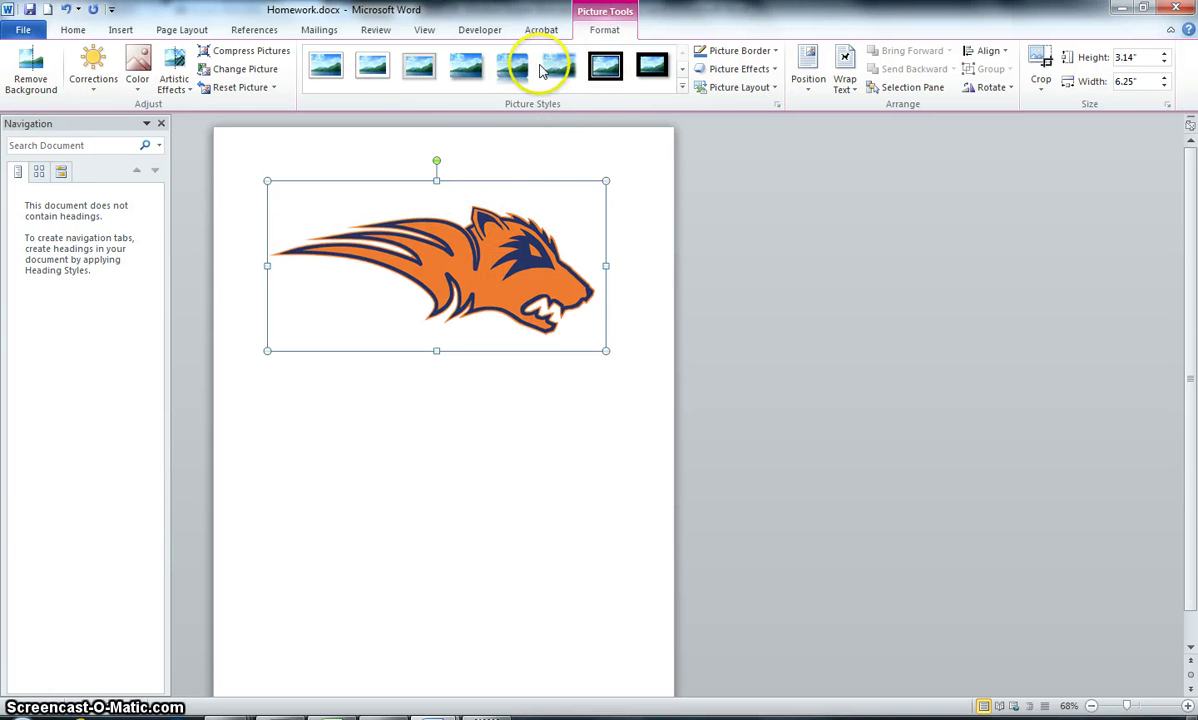
{"action": "left_click", "coordinate": [608, 142]}
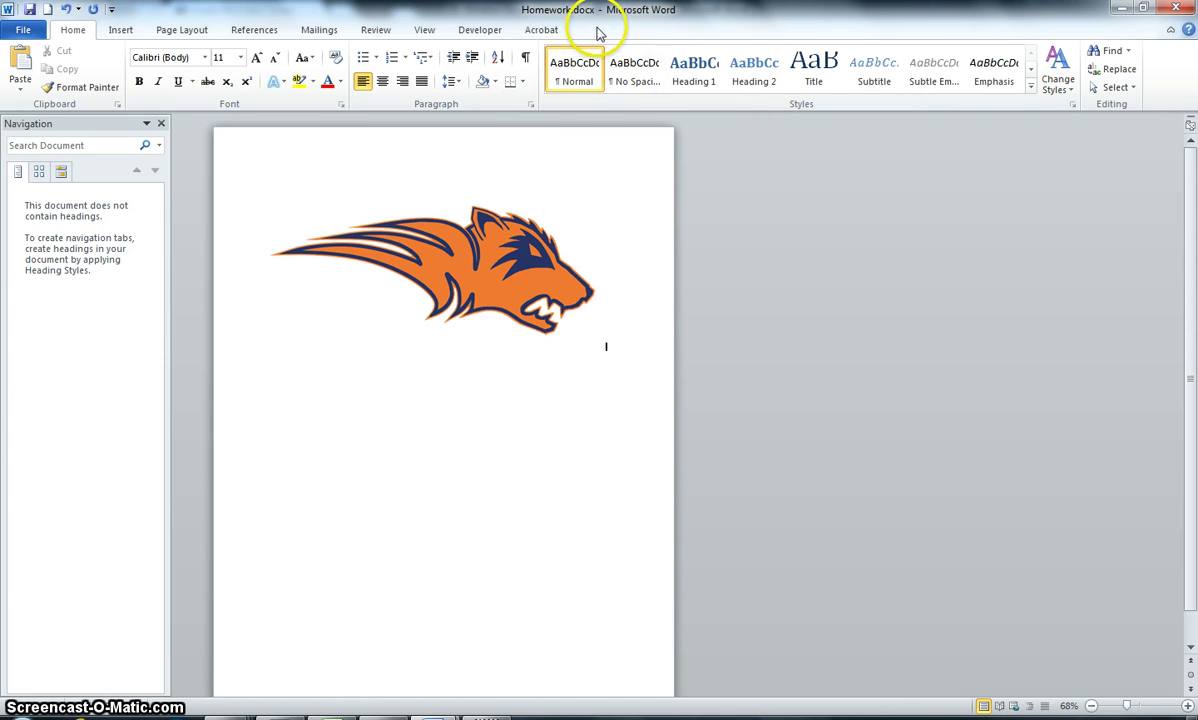
{"action": "double_click", "coordinate": [506, 250]}
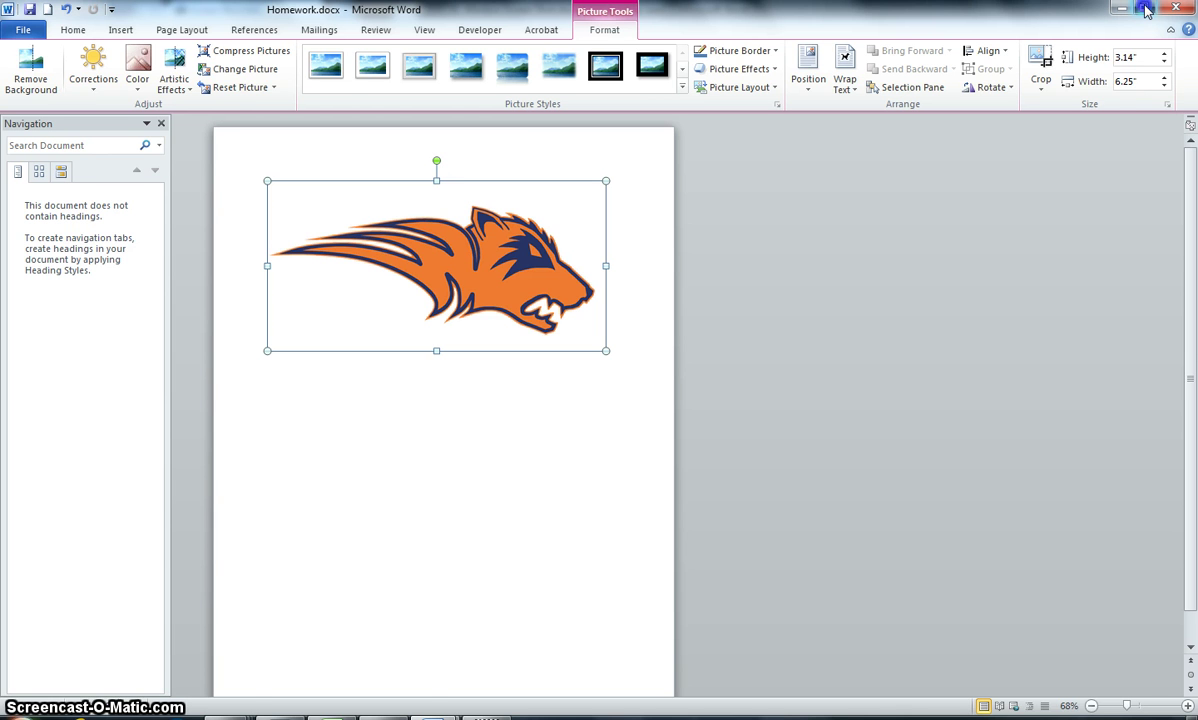
- Restore the document window to its smaller size and maximize it again
{"action": "left_click", "coordinate": [1146, 10]}
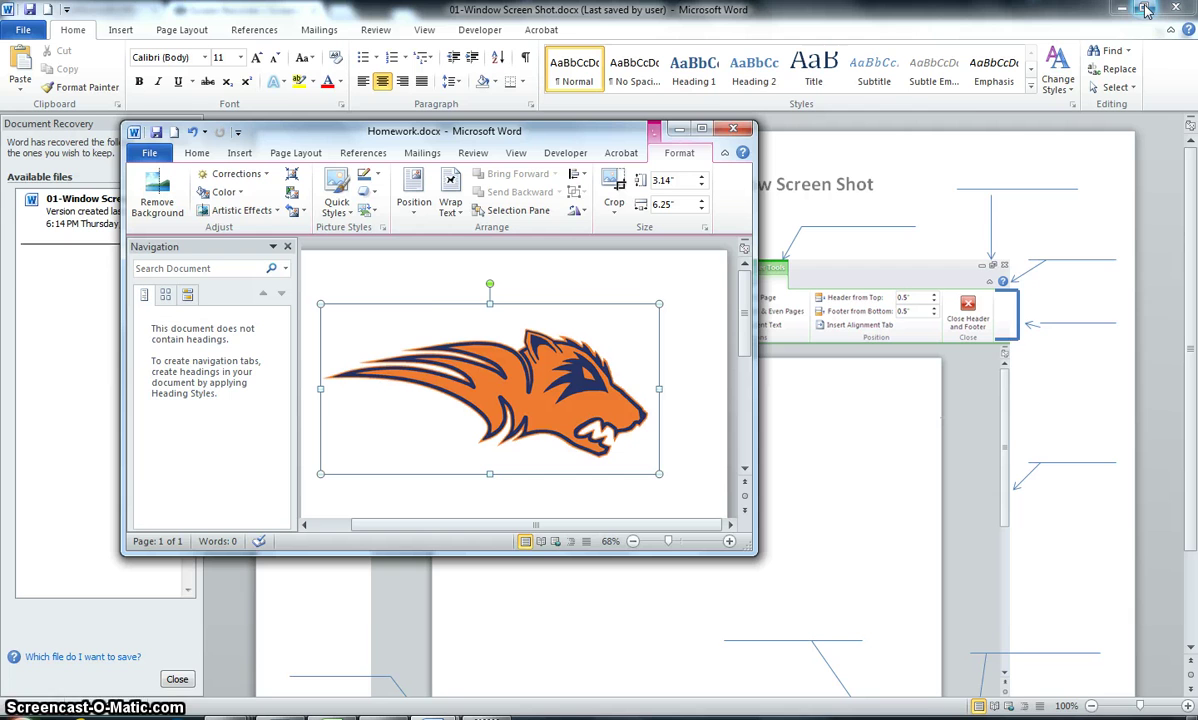
{"action": "left_click", "coordinate": [701, 130]}
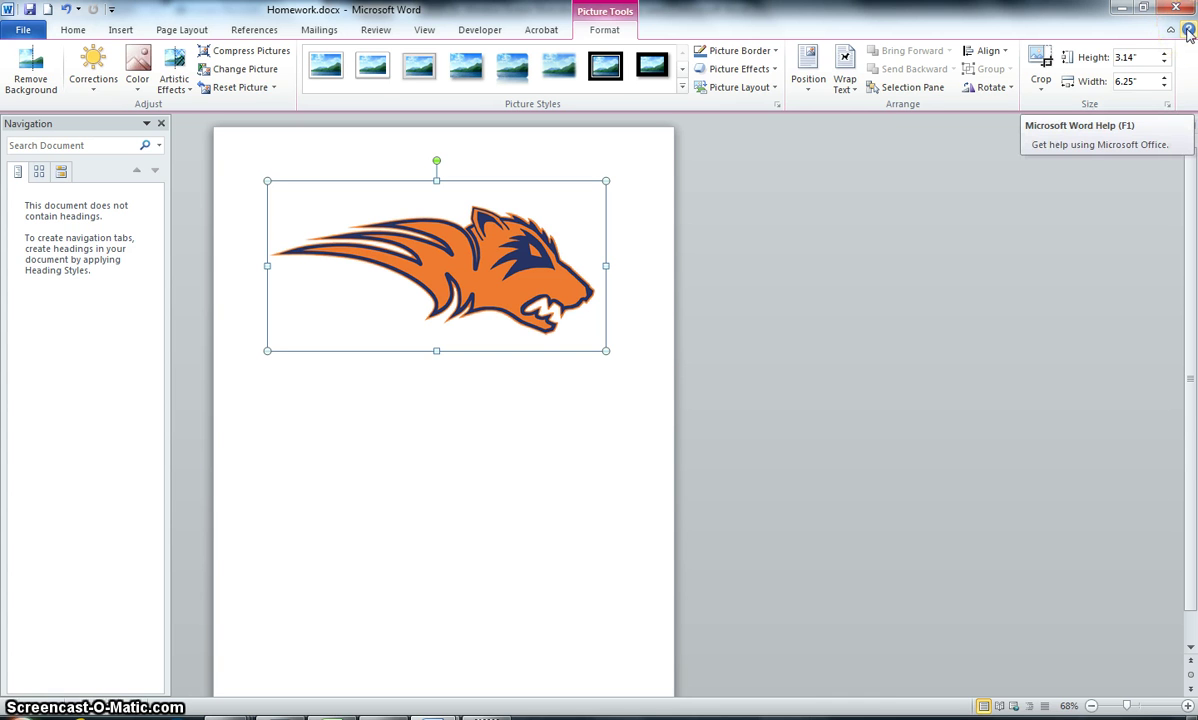
- View the Word Help start page and close it to return to the document
{"action": "left_click", "coordinate": [1188, 31]}
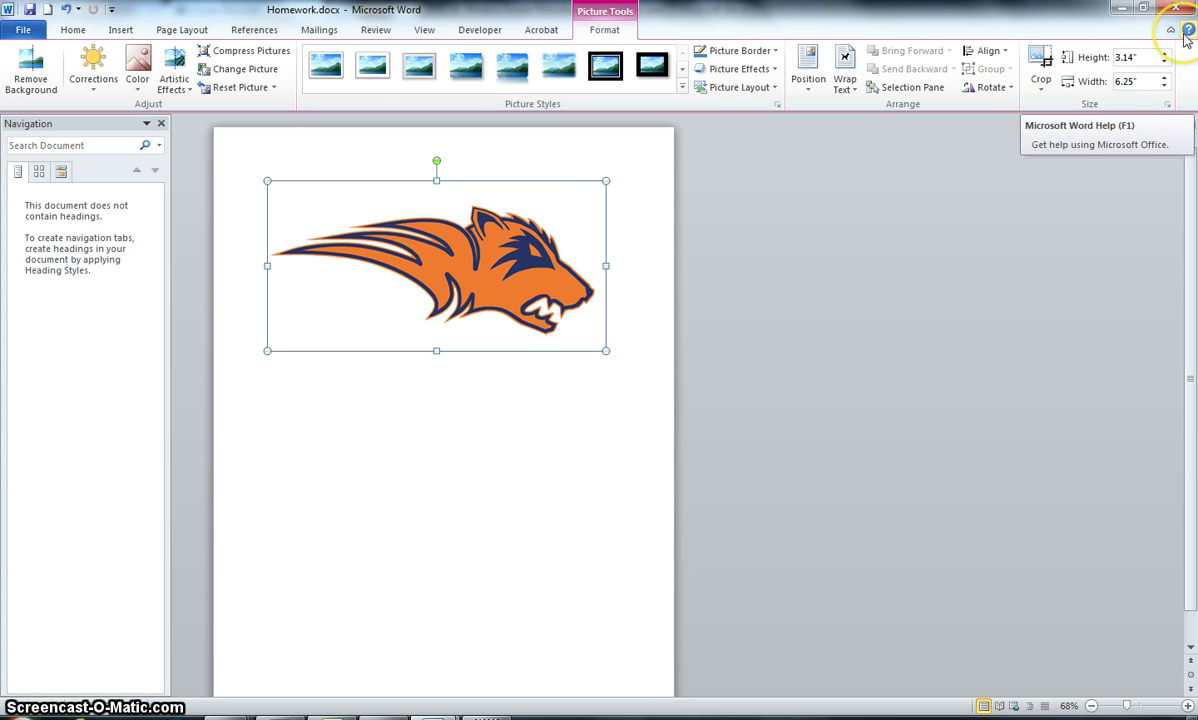
{"action": "left_click", "coordinate": [1189, 33]}
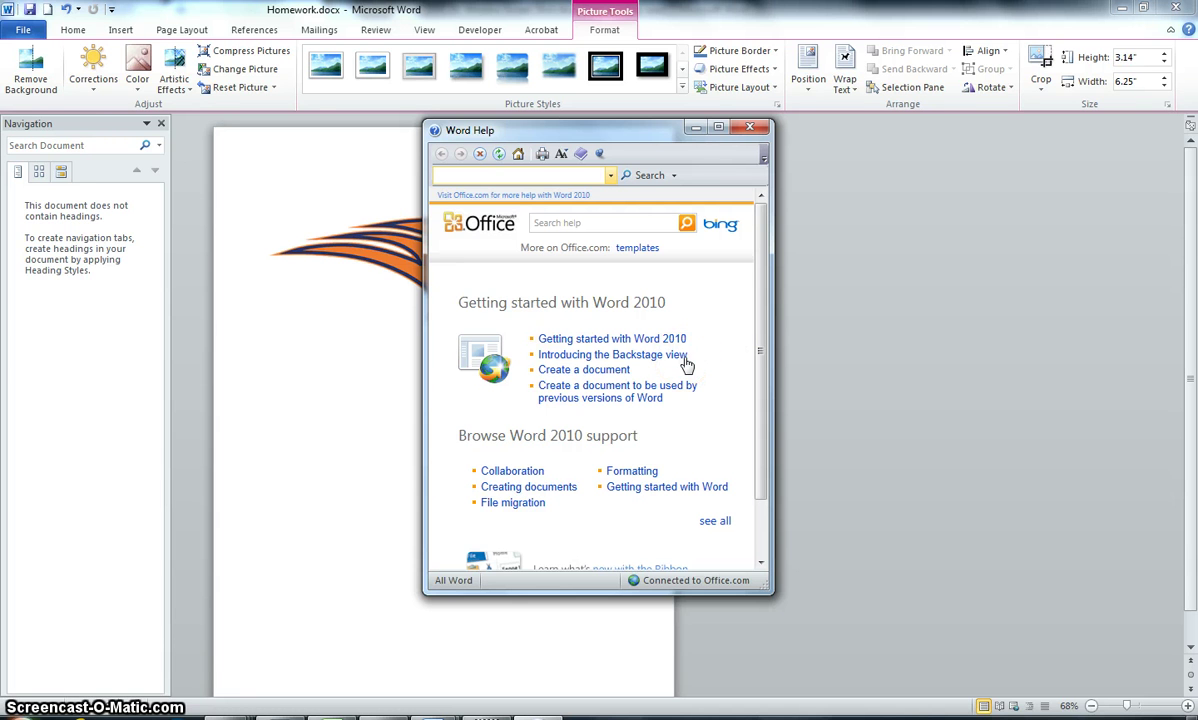
{"action": "left_click", "coordinate": [750, 128]}
{"action": "left_click", "coordinate": [778, 281]}
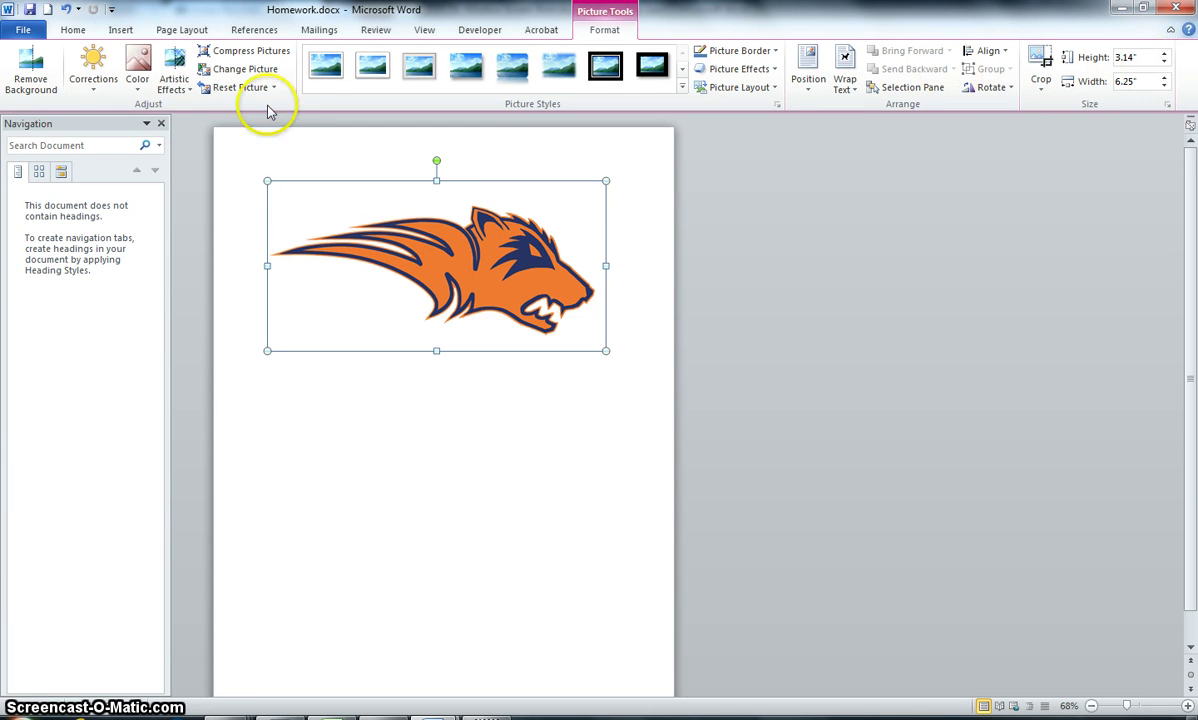
- Minimize the ribbon to its tab names and expand it again
{"action": "left_click", "coordinate": [1172, 30]}
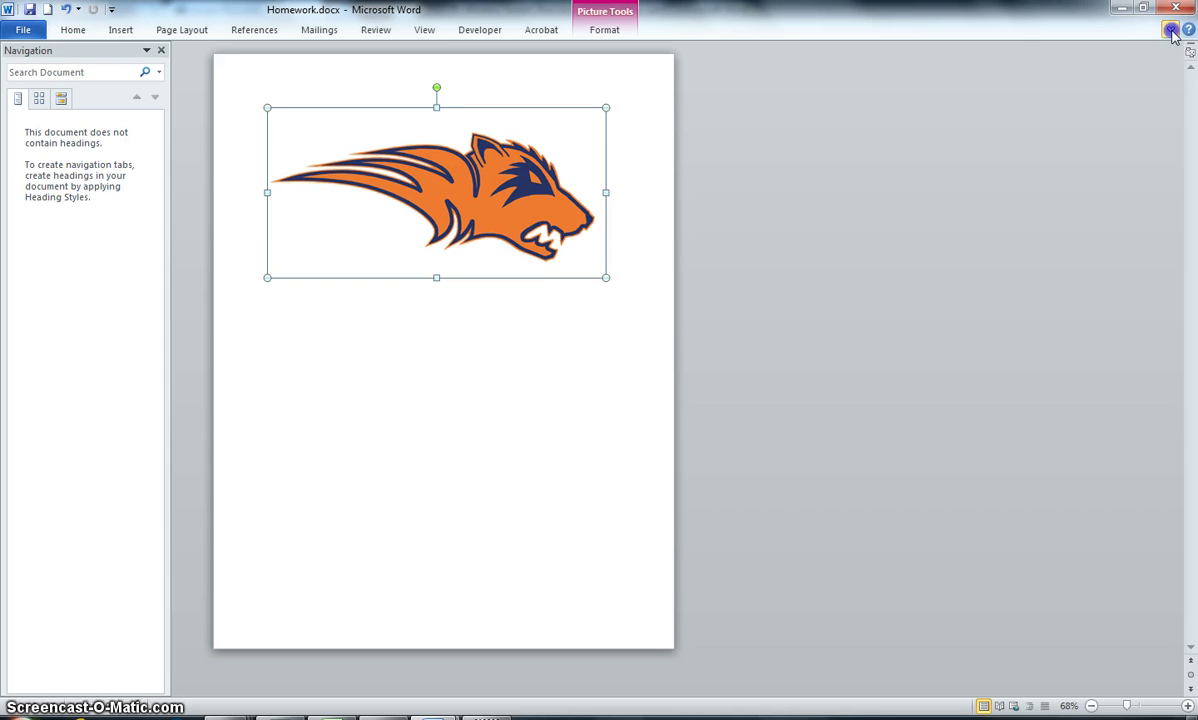
{"action": "left_click", "coordinate": [1170, 31]}
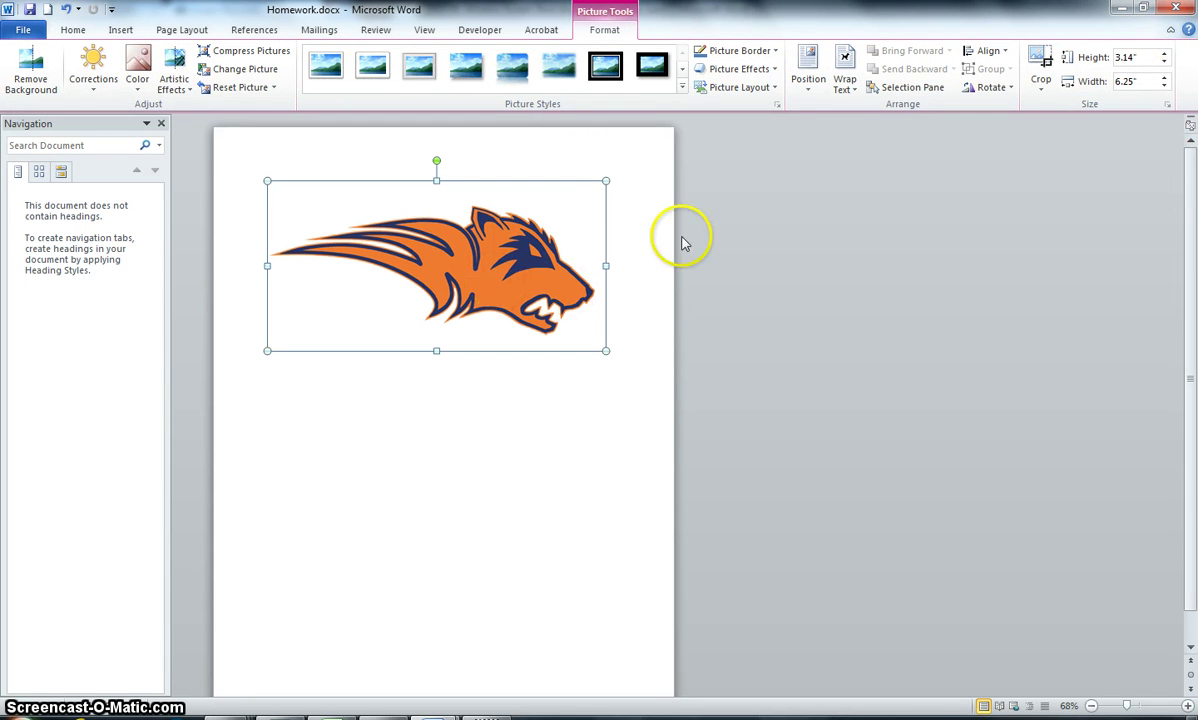
- Zoom the page in to 100% and back out to 70%
{"action": "left_click", "coordinate": [1187, 706]}
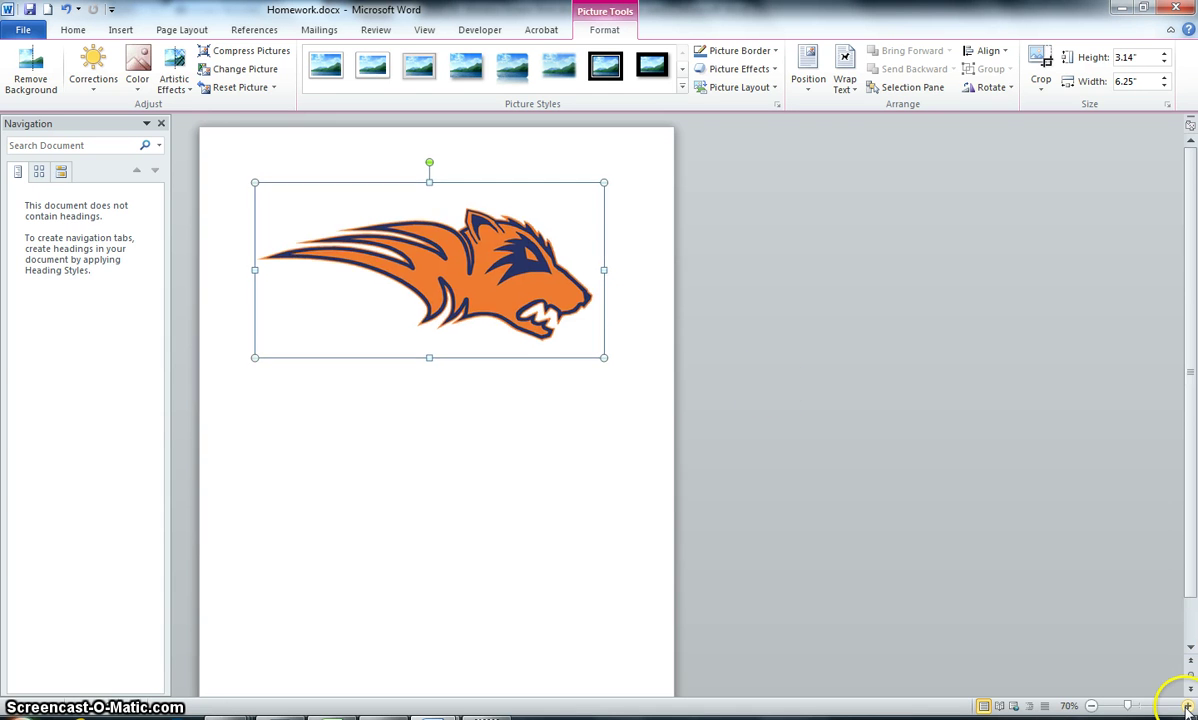
{"action": "left_click", "coordinate": [1187, 706]}
{"action": "left_click", "coordinate": [1187, 706]}
{"action": "left_click", "coordinate": [1187, 706]}
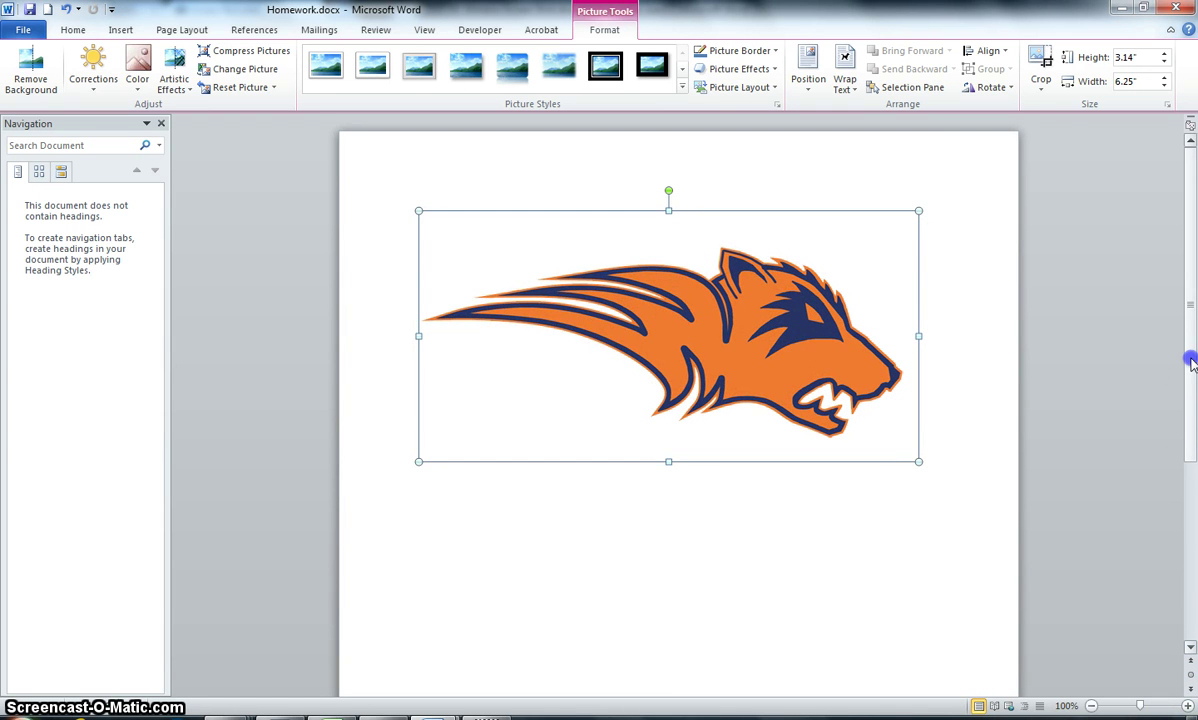
{"action": "mouse_move", "coordinate": [1191, 335]}
{"action": "left_mouse_down"}
{"action": "mouse_move", "coordinate": [1193, 553]}
{"action": "mouse_move", "coordinate": [1187, 340]}
{"action": "left_mouse_up"}
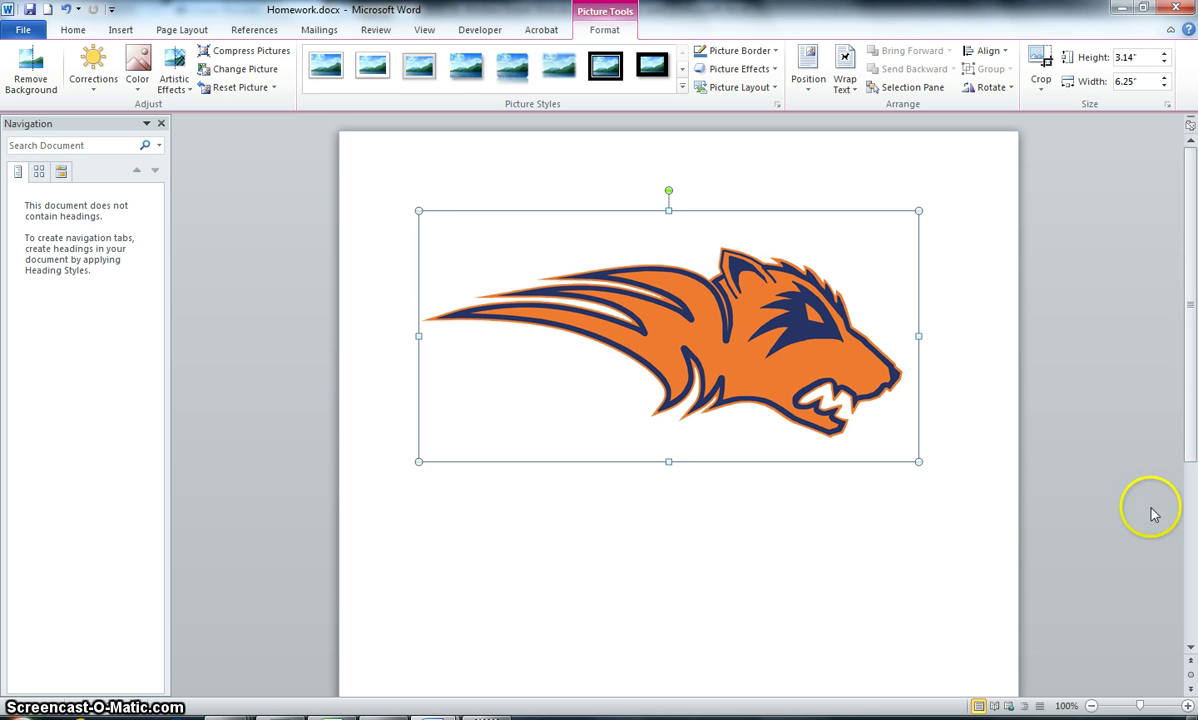
{"action": "left_click", "coordinate": [1090, 706]}
{"action": "left_click", "coordinate": [1090, 706]}
{"action": "left_click", "coordinate": [1090, 706]}
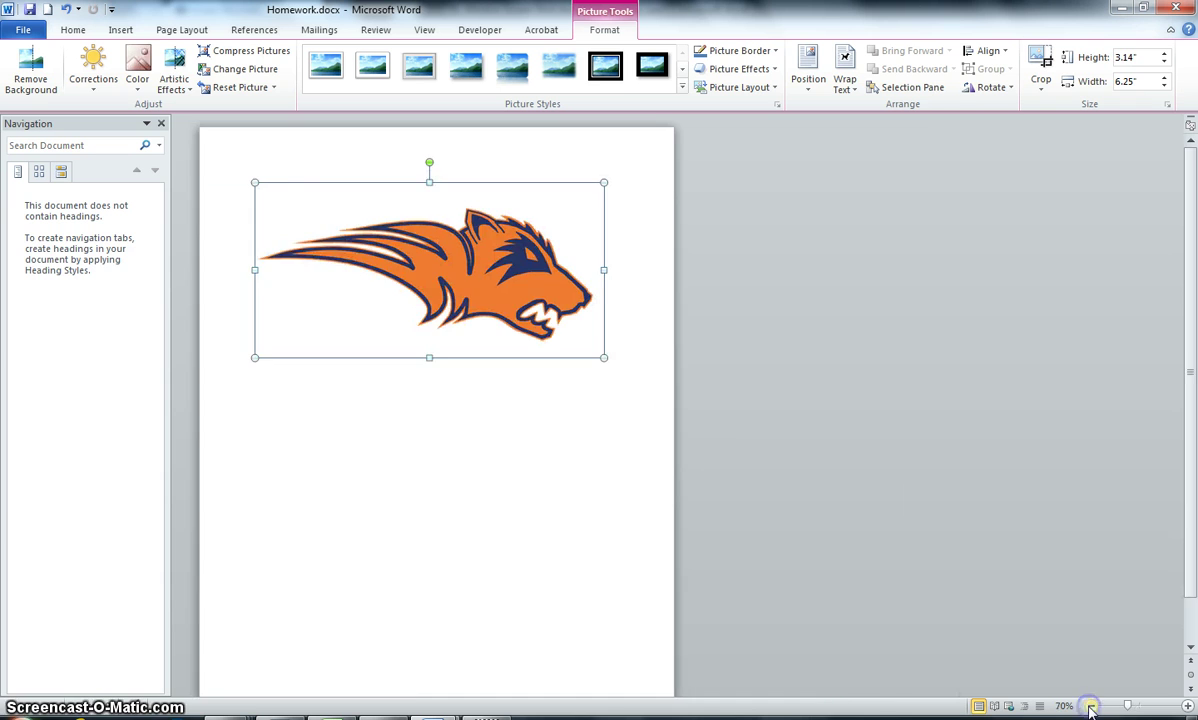
{"action": "left_click", "coordinate": [1090, 706]}
{"action": "left_click", "coordinate": [1090, 706]}
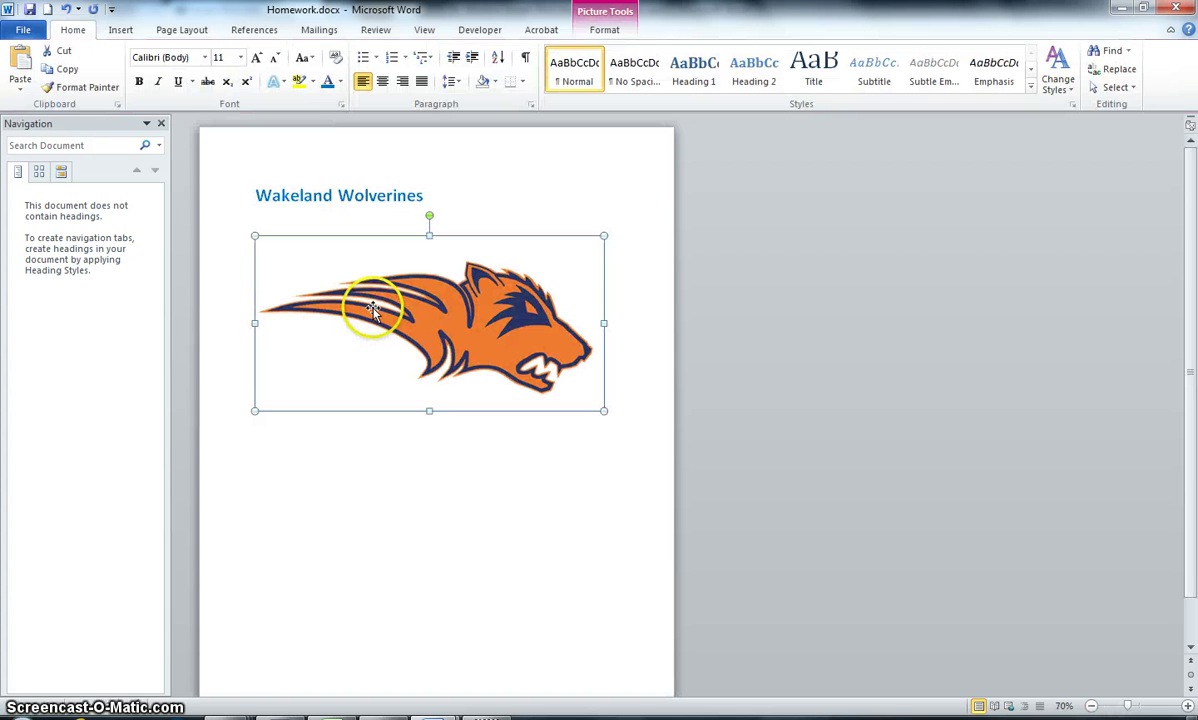
- Change the font color of the word "Wolverines" in the title above the logo to red
{"action": "left_click", "coordinate": [256, 193]}
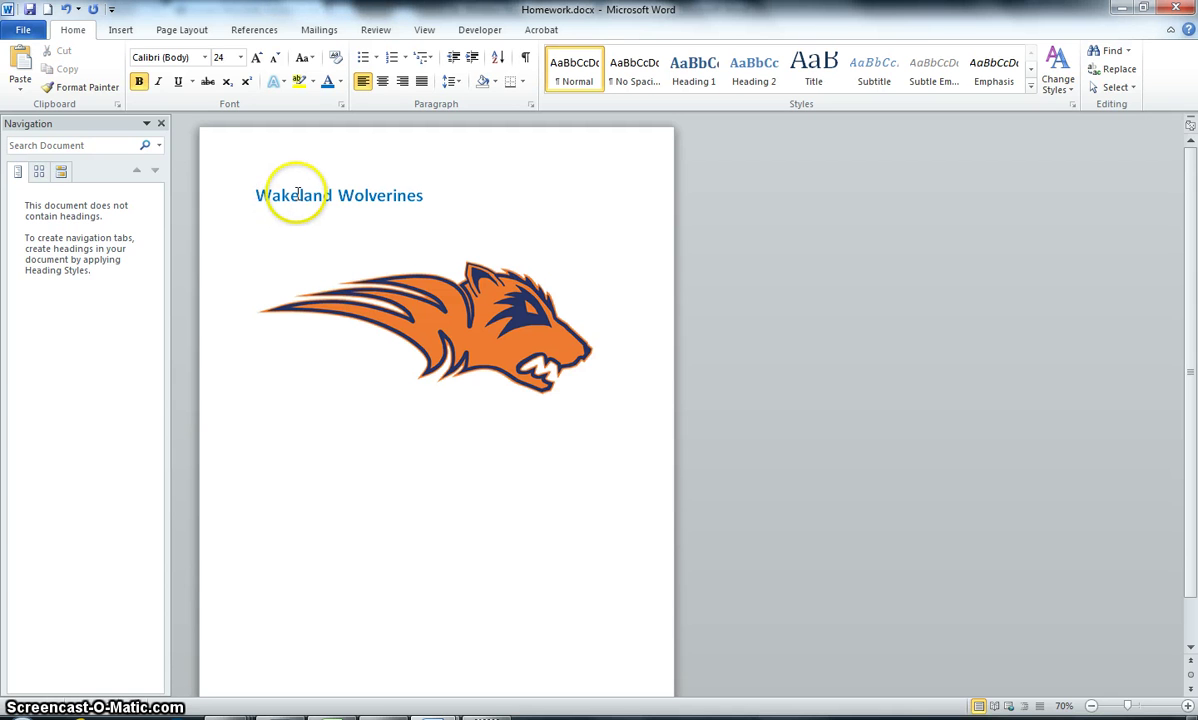
{"action": "right_click", "coordinate": [380, 196]}
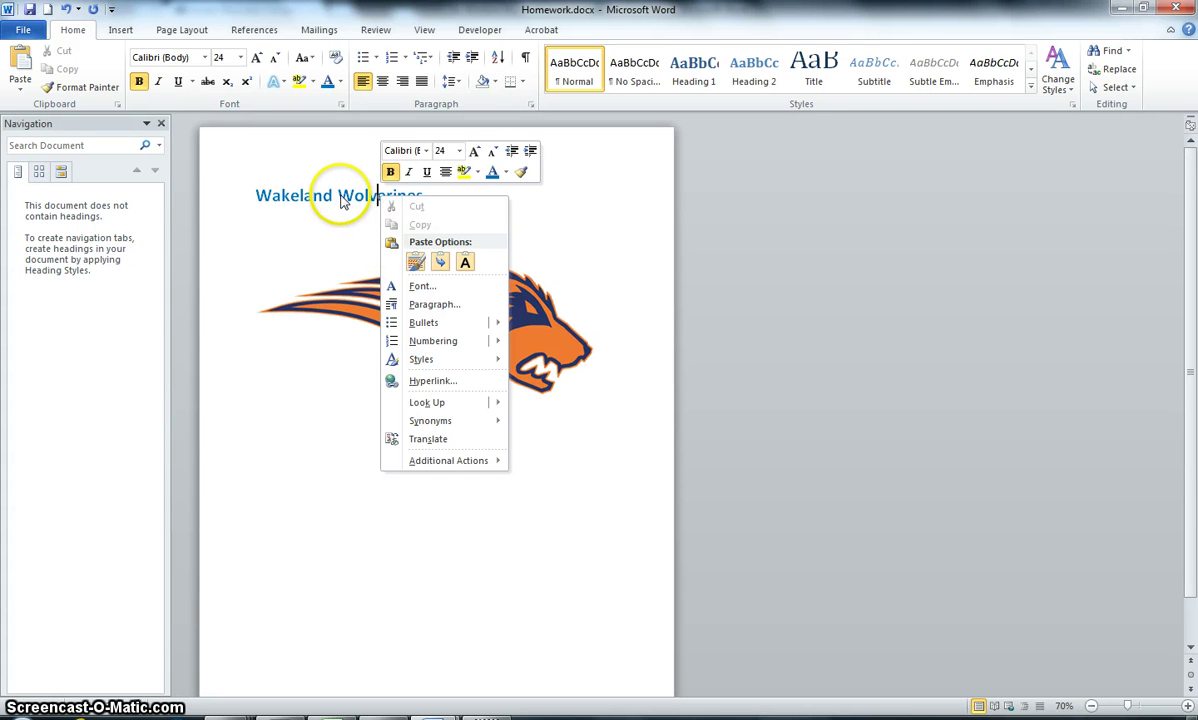
{"action": "left_click", "coordinate": [506, 172]}
{"action": "left_click", "coordinate": [563, 225]}
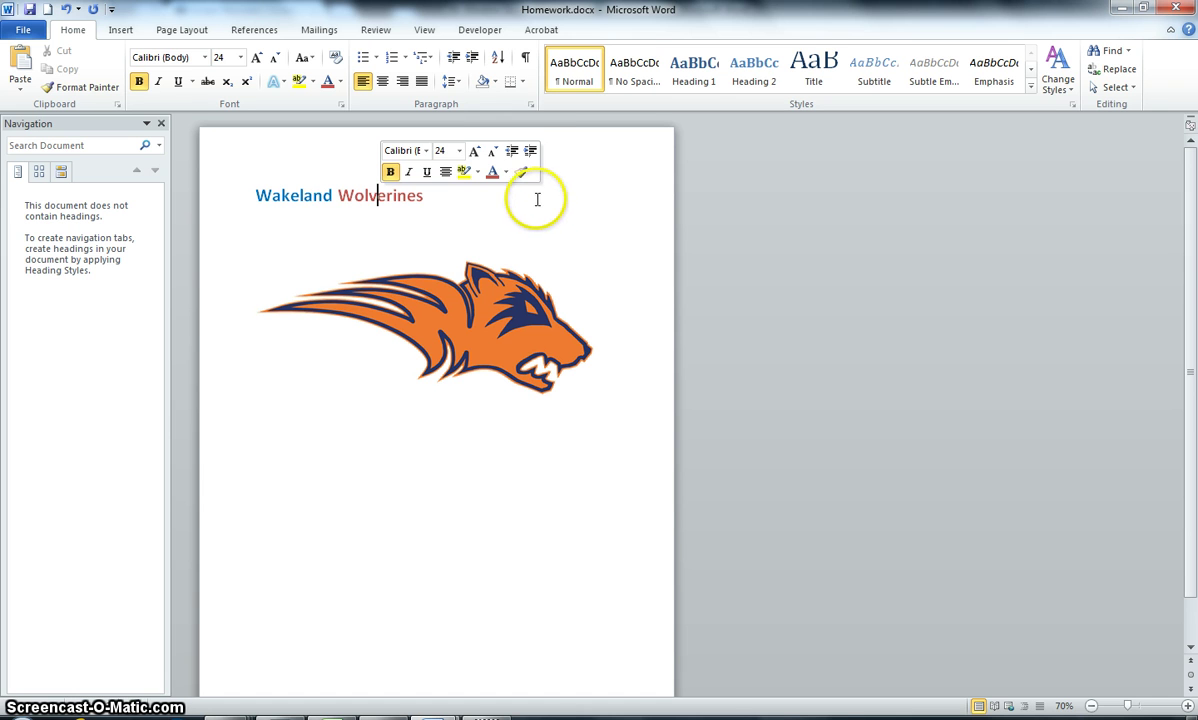
- Underline and italicize the word "Wolverines" in the title and select the word "Wakeland"
{"action": "left_click", "coordinate": [426, 172]}
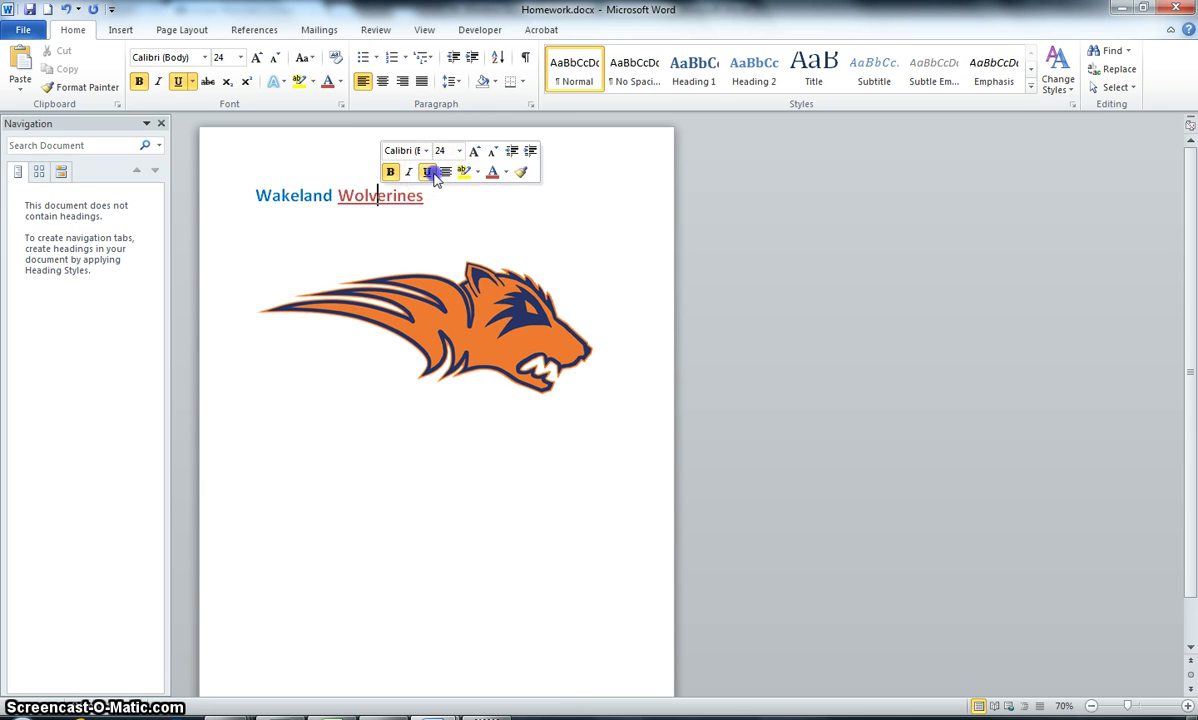
{"action": "left_click", "coordinate": [408, 172]}
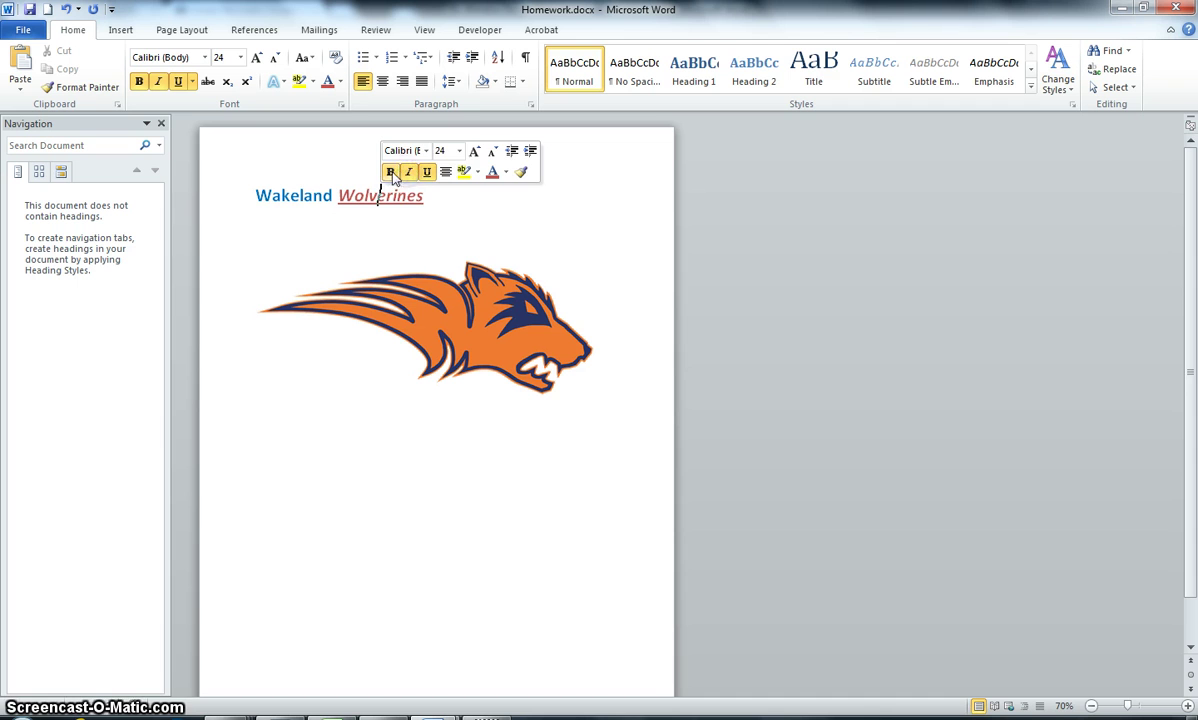
{"action": "left_click_drag", "start_coordinate": [332, 198], "coordinate": [251, 196]}
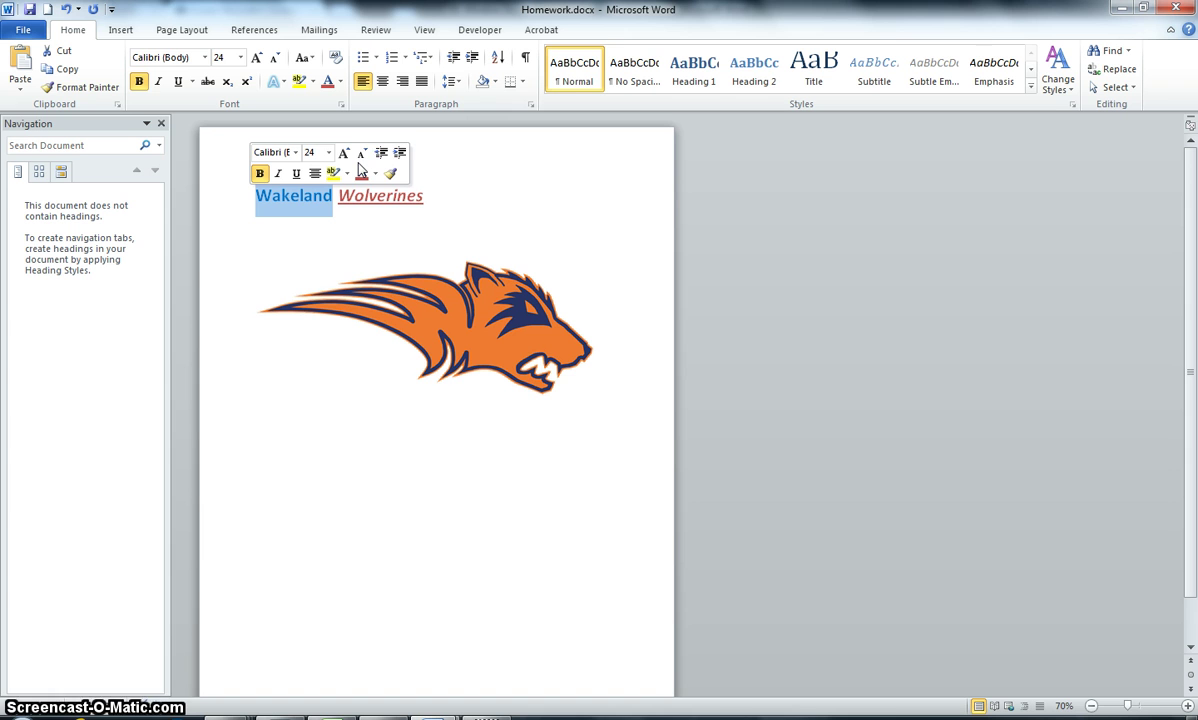
{"action": "left_click", "coordinate": [391, 175]}
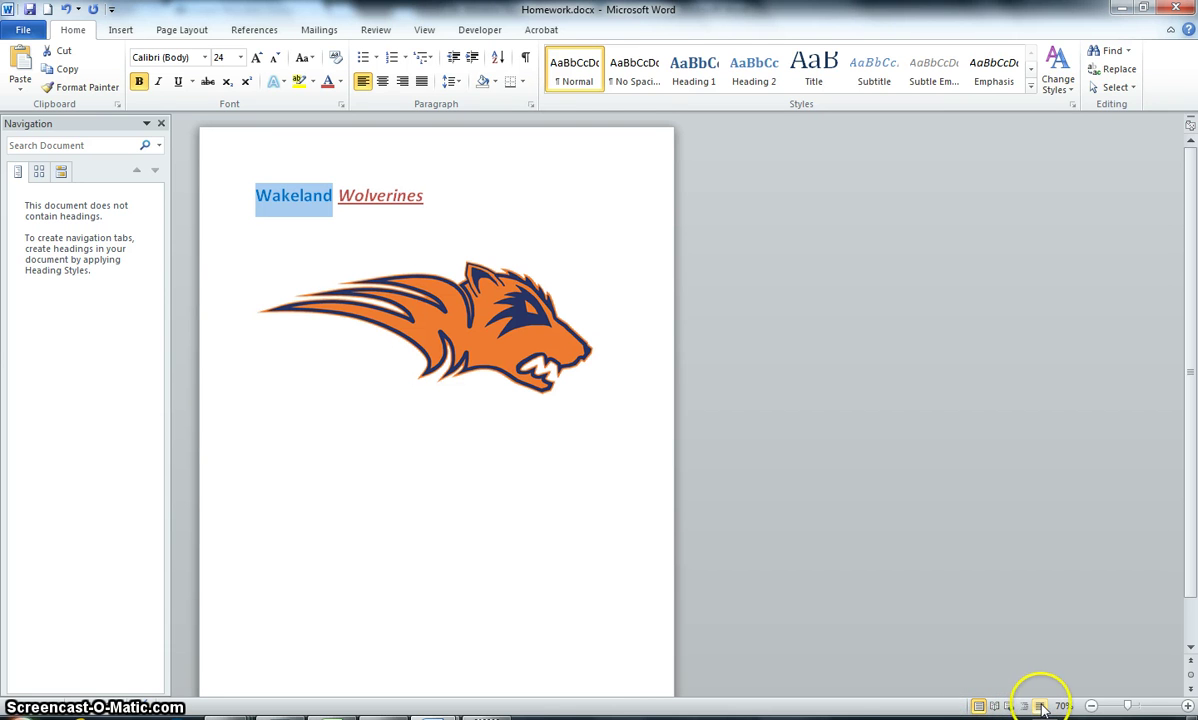
- View the document in Full Screen Reading, leave that view, and switch the document to Web Layout
{"action": "left_click", "coordinate": [978, 706]}
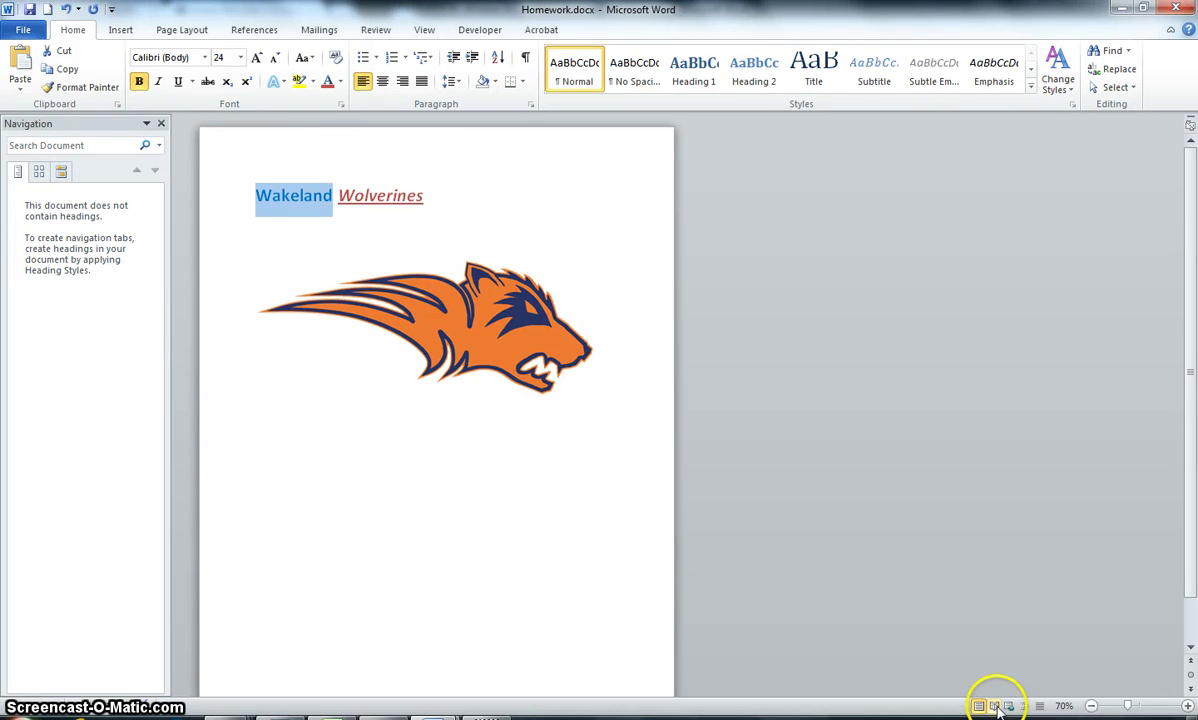
{"action": "left_click", "coordinate": [996, 706]}
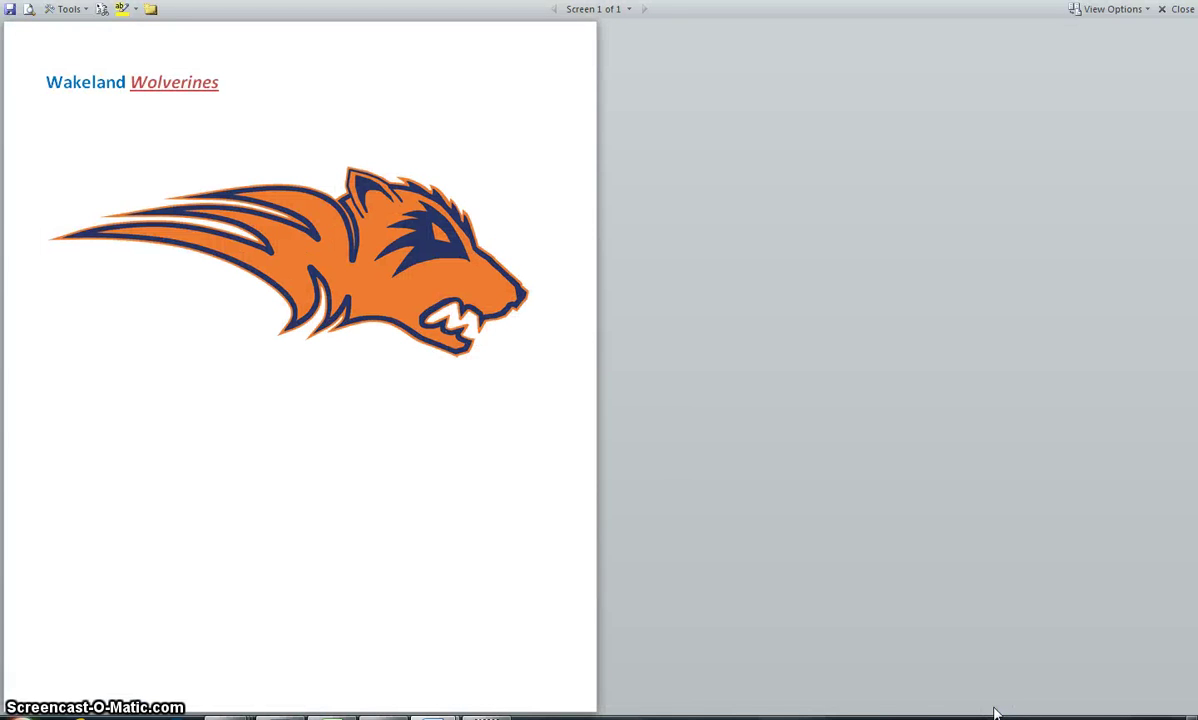
{"action": "left_click", "coordinate": [988, 706]}
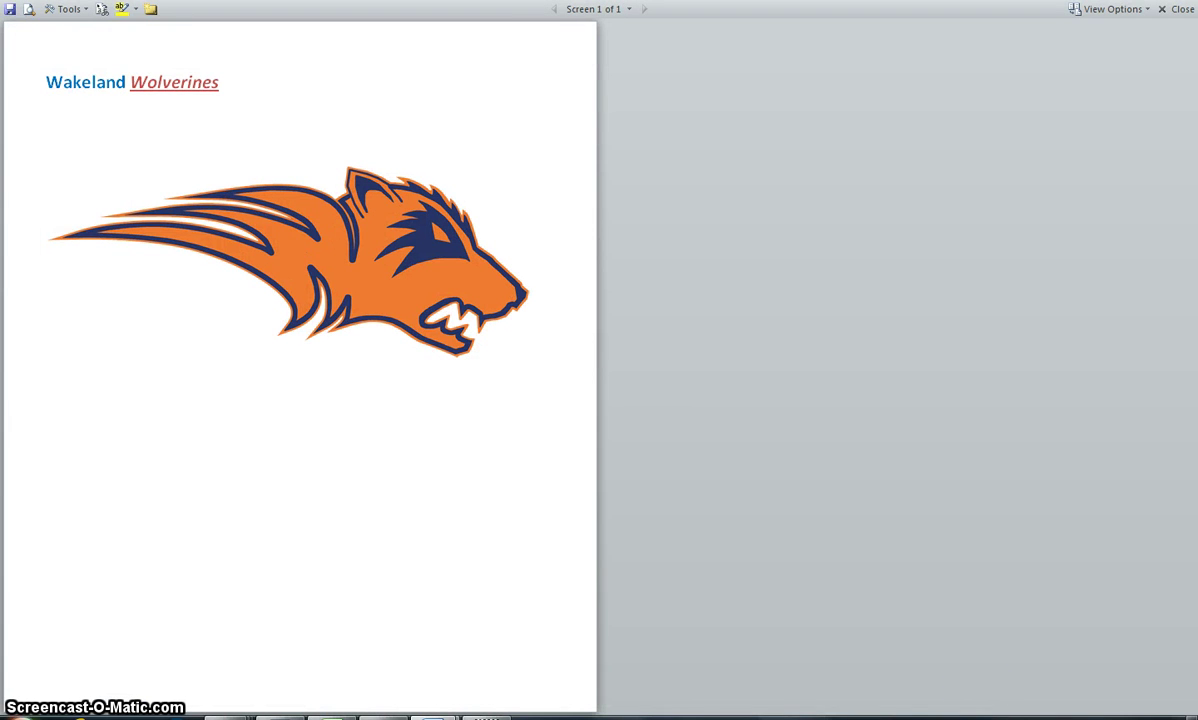
{"action": "key", "text": "Escape"}
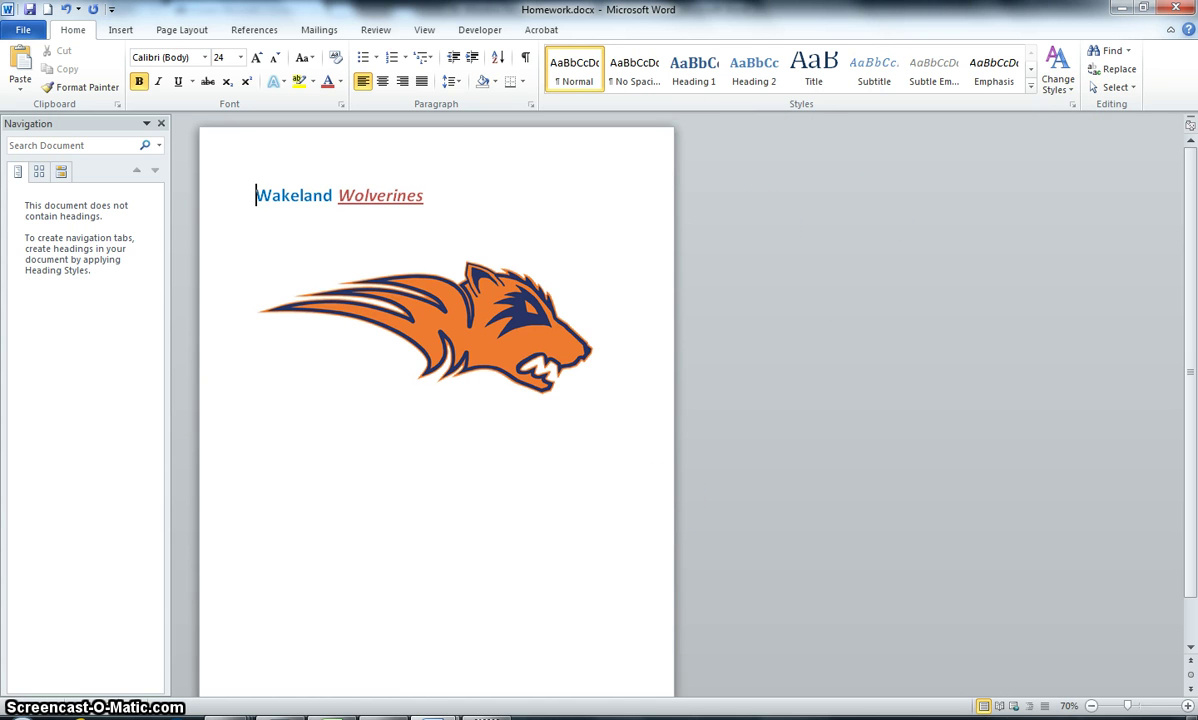
{"action": "left_click", "coordinate": [1014, 706]}
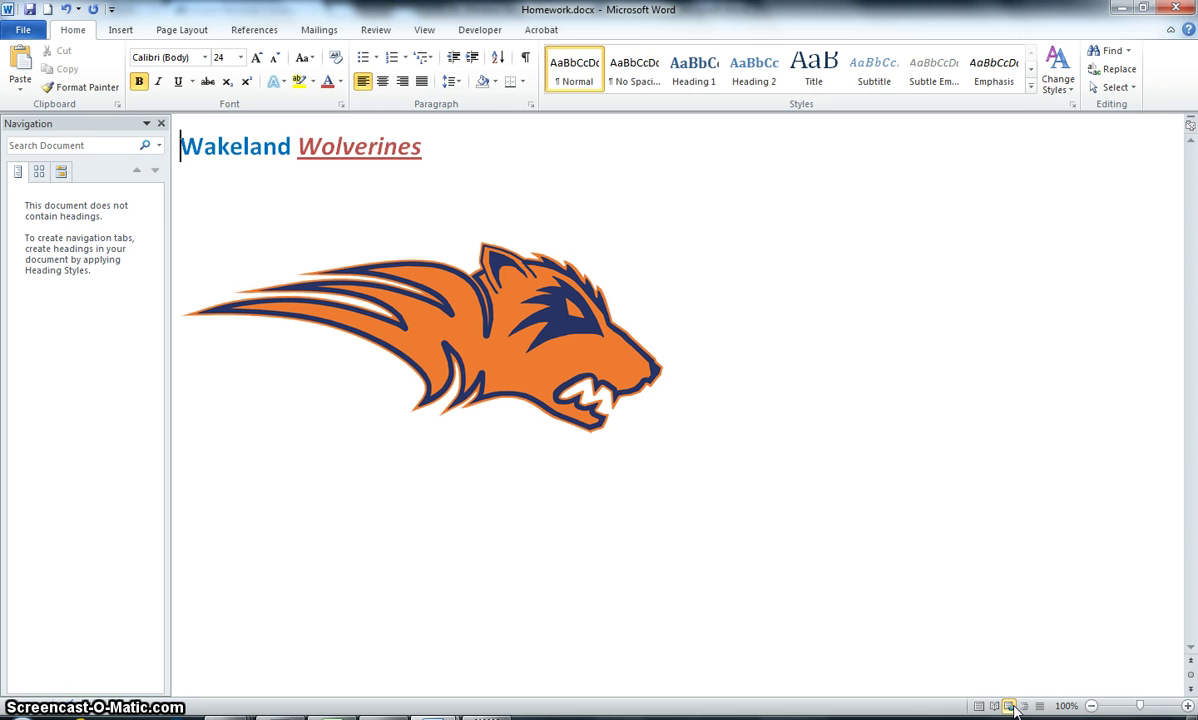
{"action": "left_click", "coordinate": [1011, 706]}
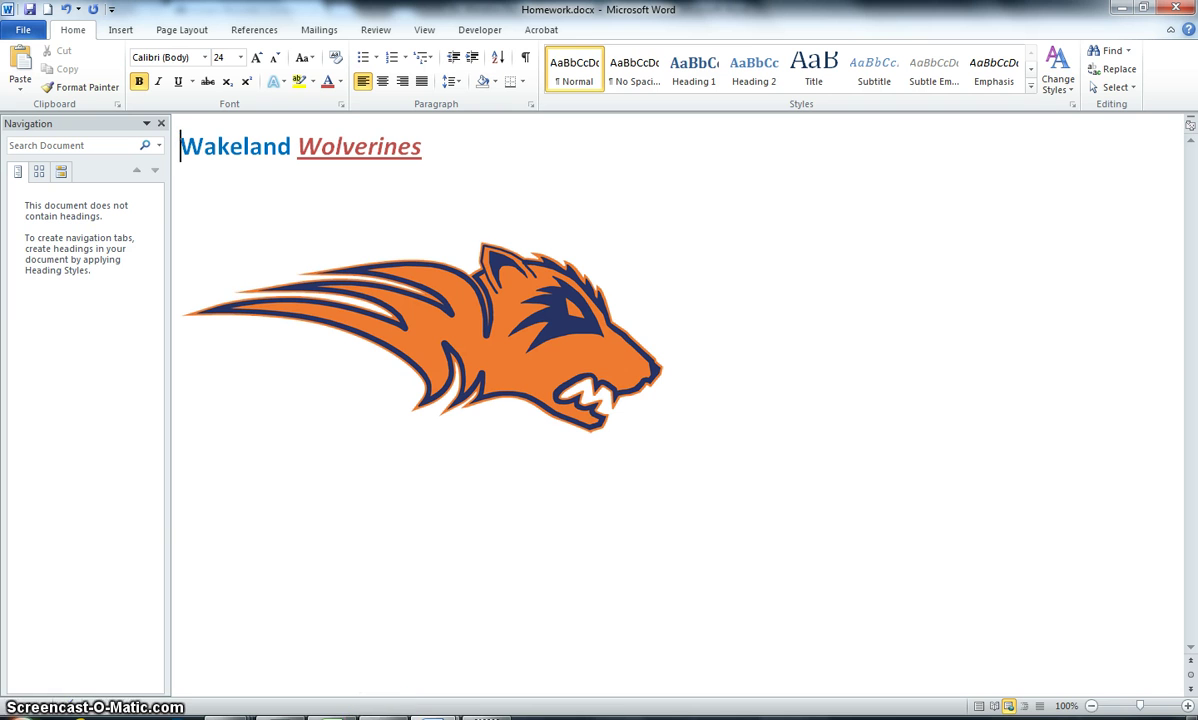
- Look at the Windows taskbar's window preview, the Start menu and the volume control, and return to the document
{"action": "mouse_move", "coordinate": [435, 715]}
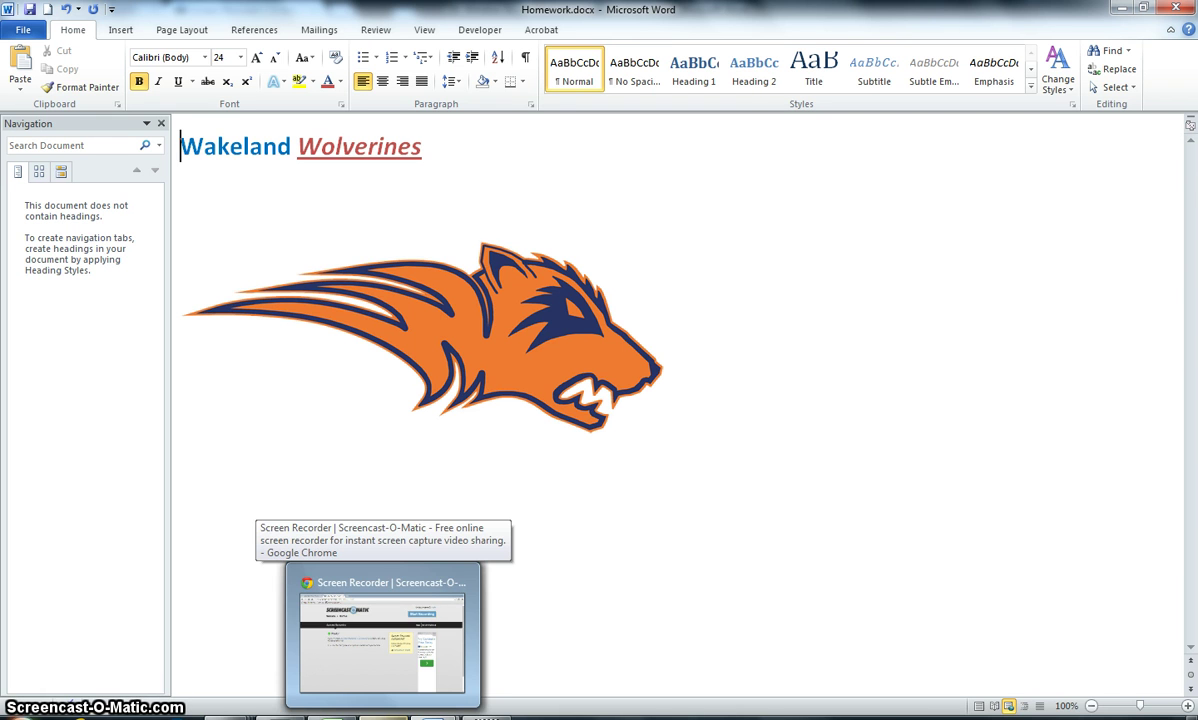
{"action": "left_click", "coordinate": [374, 543]}
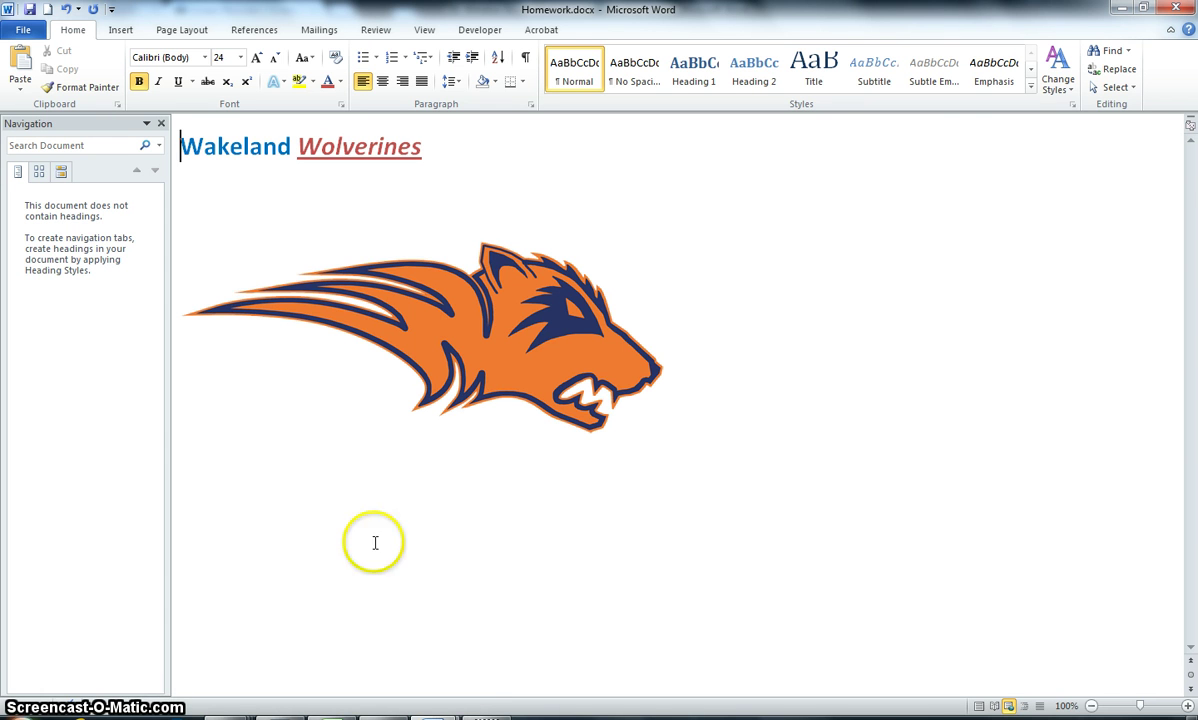
{"action": "left_click", "coordinate": [20, 712]}
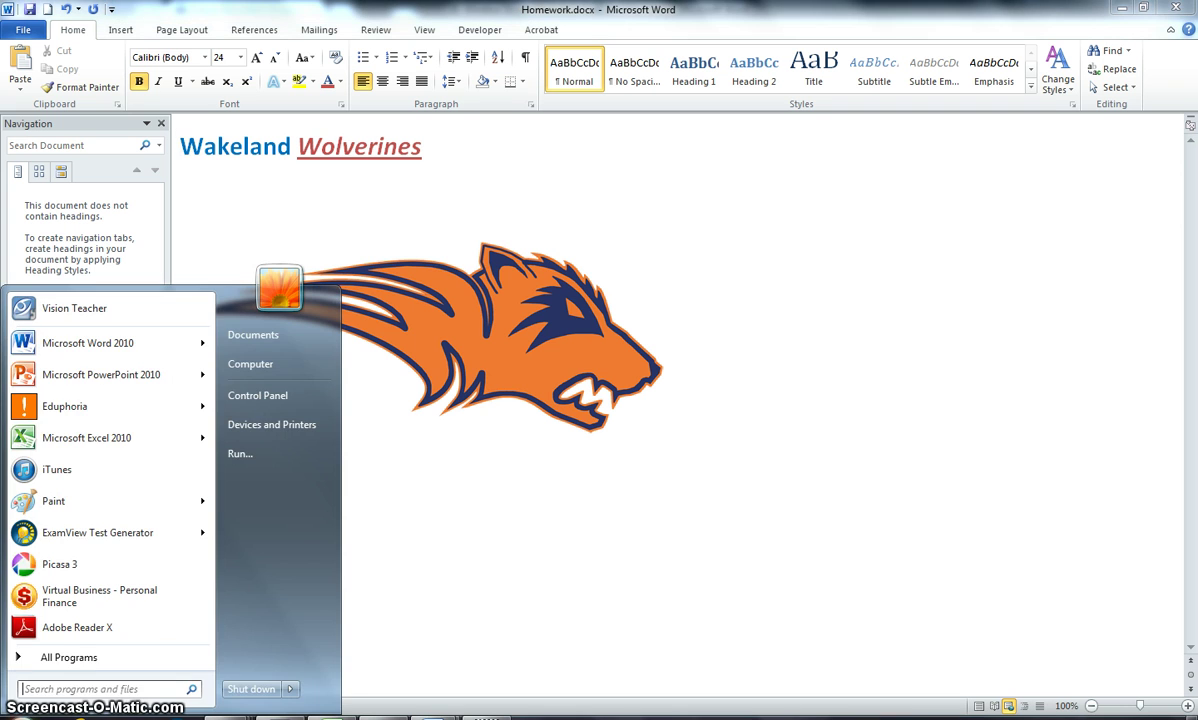
{"action": "left_click", "coordinate": [445, 535]}
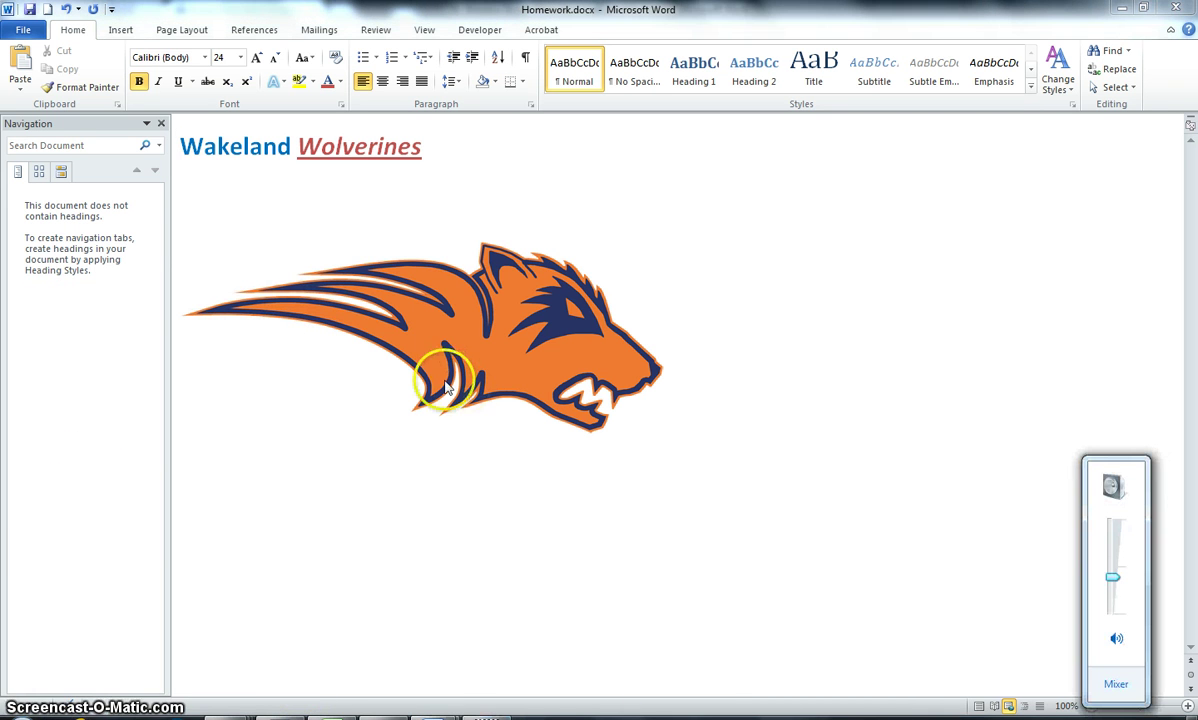
{"action": "left_click", "coordinate": [227, 212]}
{"action": "left_click", "coordinate": [184, 157]}
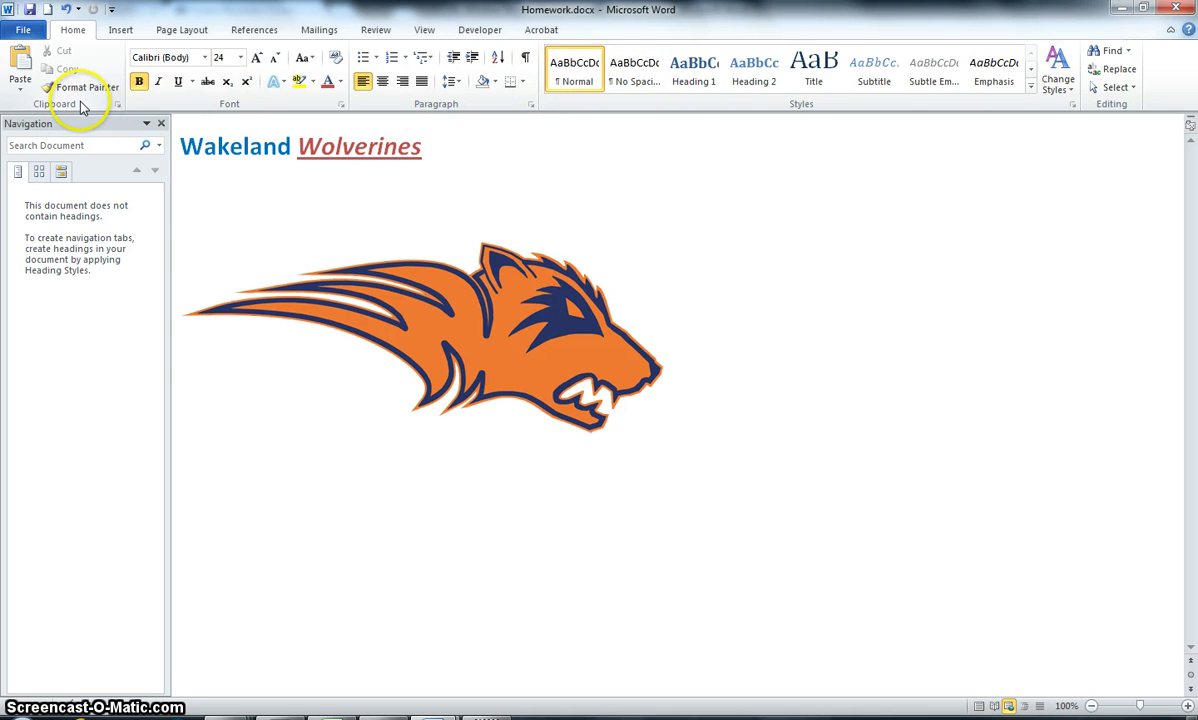
- Display the ribbon's Insert commands to examine how they are grouped
{"action": "left_click", "coordinate": [122, 32]}
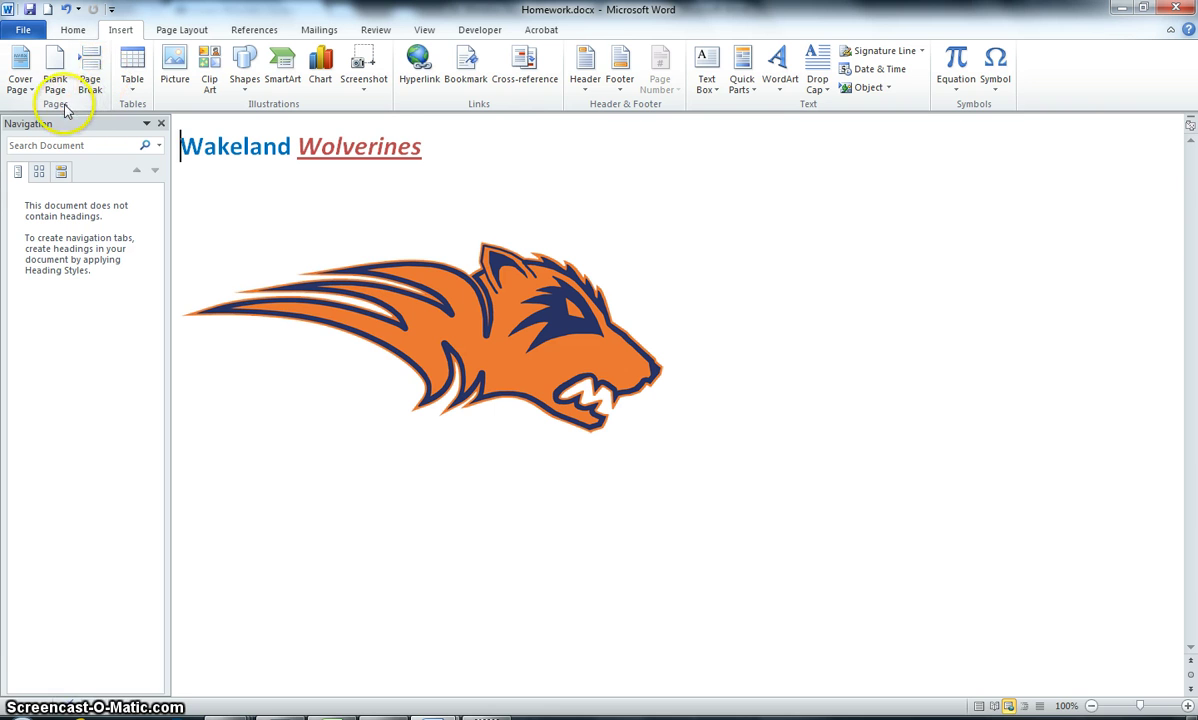